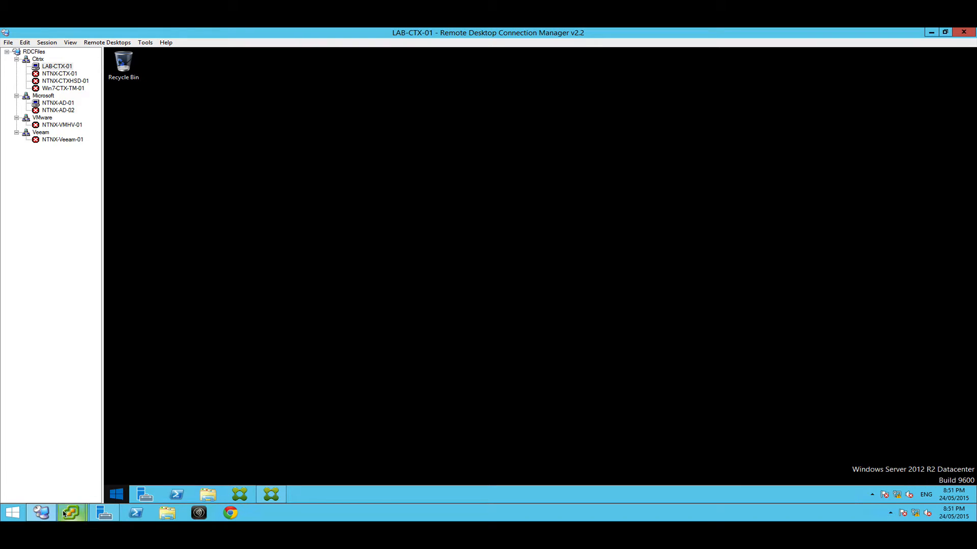
{"action": "mouse_move", "coordinate": [71, 513]}
{"action": "left_click", "coordinate": [177, 464]}
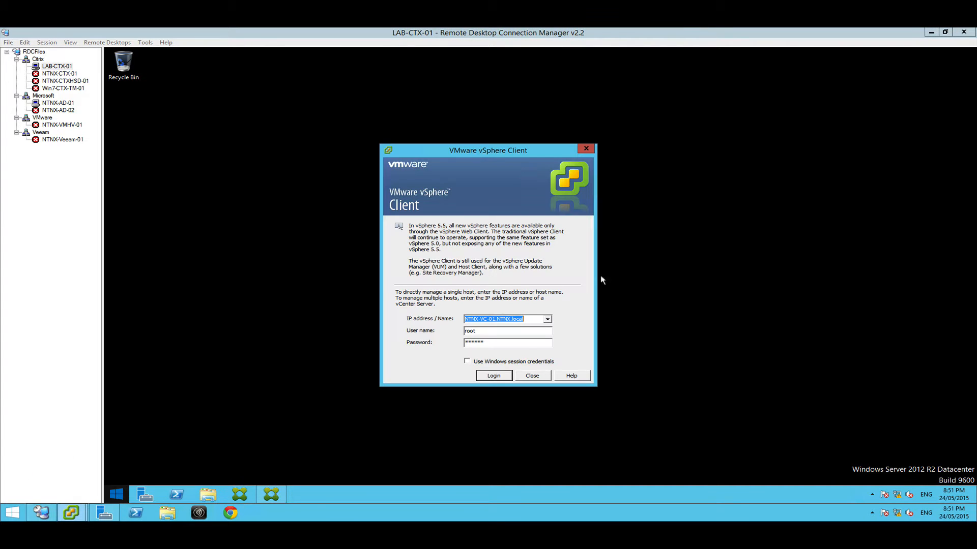
{"action": "left_click", "coordinate": [491, 378]}
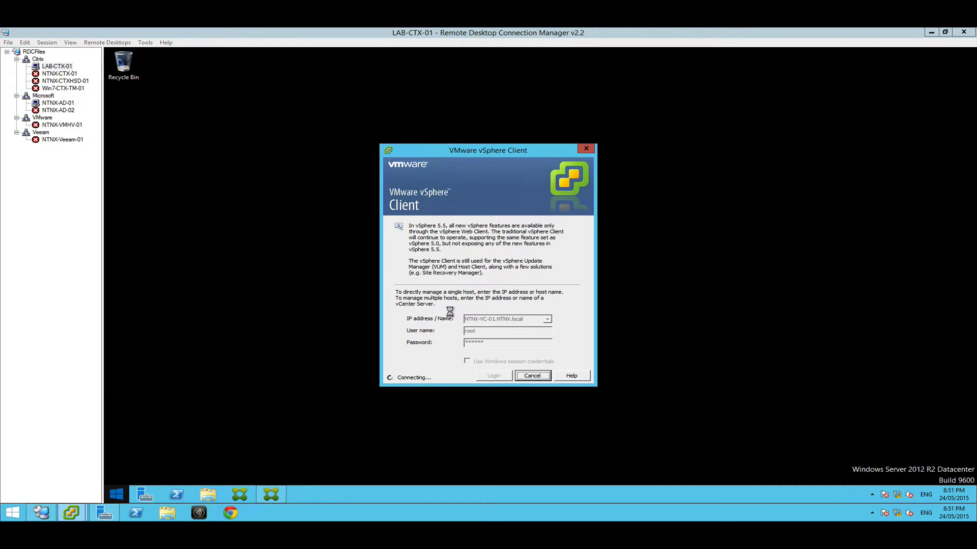
{"action": "left_click", "coordinate": [523, 376]}
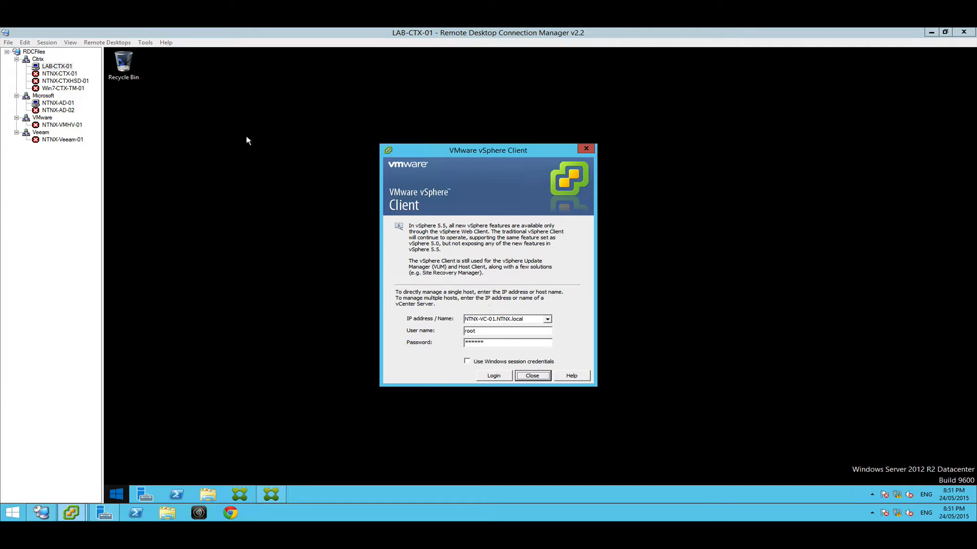
{"action": "left_click", "coordinate": [217, 43]}
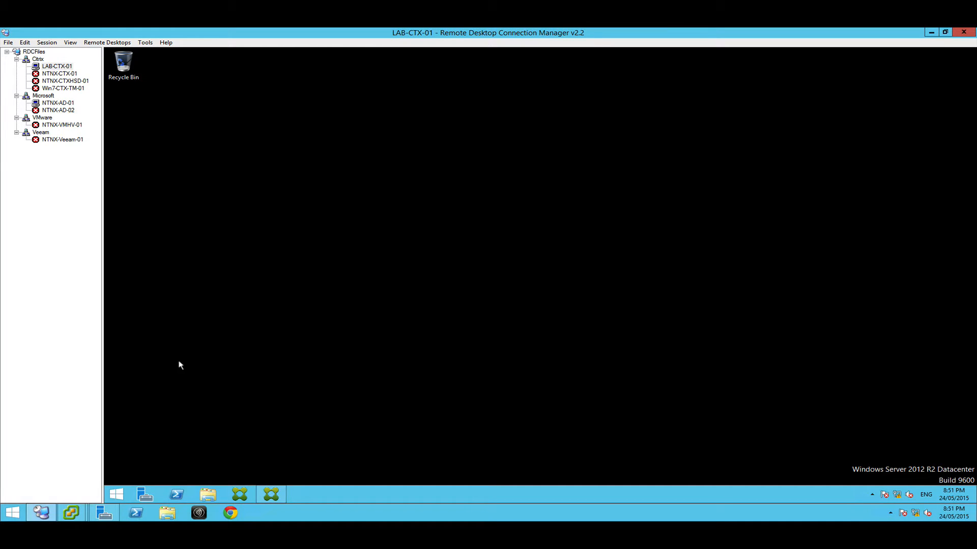
Bring up the vSphere Client login dialog and copy the server name NTNX-VC-01.NTNX.local
{"action": "mouse_move", "coordinate": [72, 513]}
{"action": "left_click", "coordinate": [180, 481]}
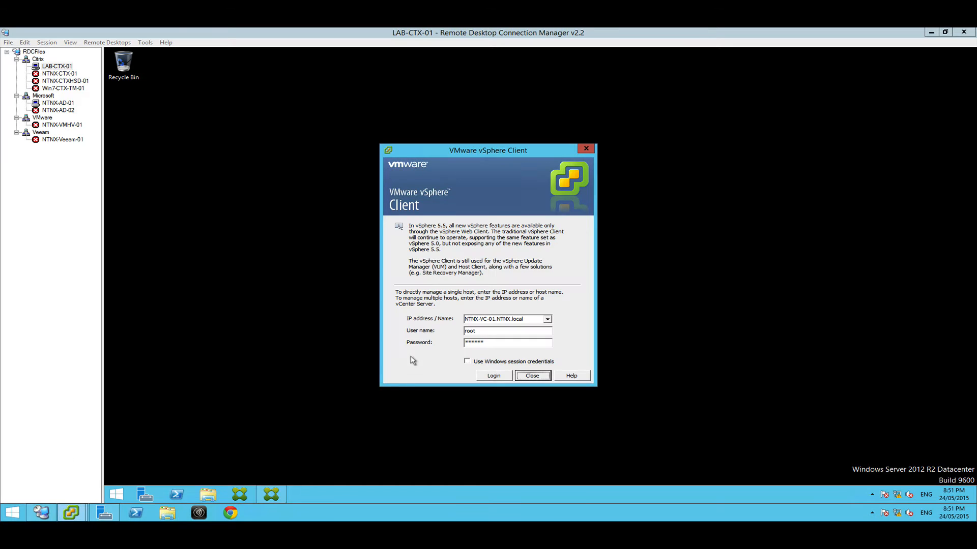
{"action": "left_click", "coordinate": [490, 320]}
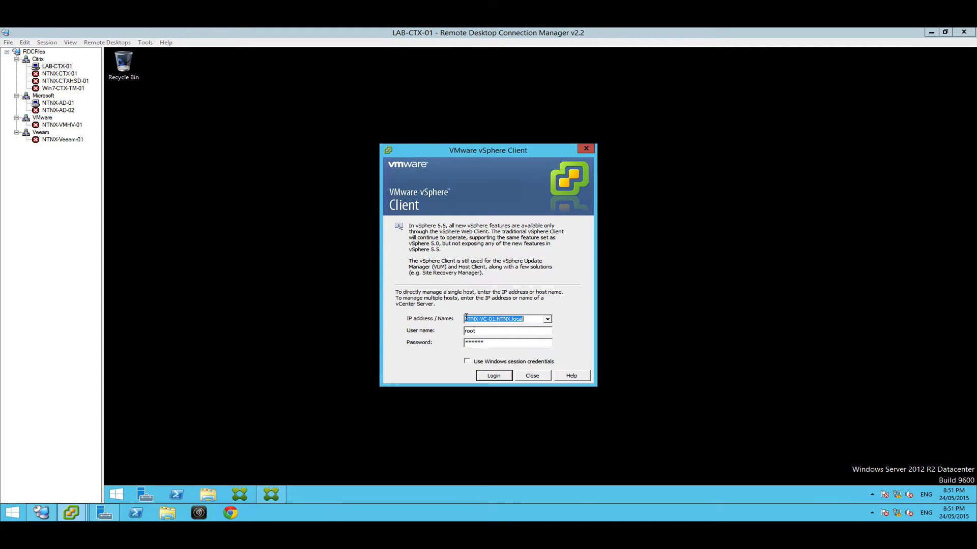
{"action": "left_click", "coordinate": [466, 319]}
{"action": "double_click", "coordinate": [508, 318]}
{"action": "left_click", "coordinate": [479, 320]}
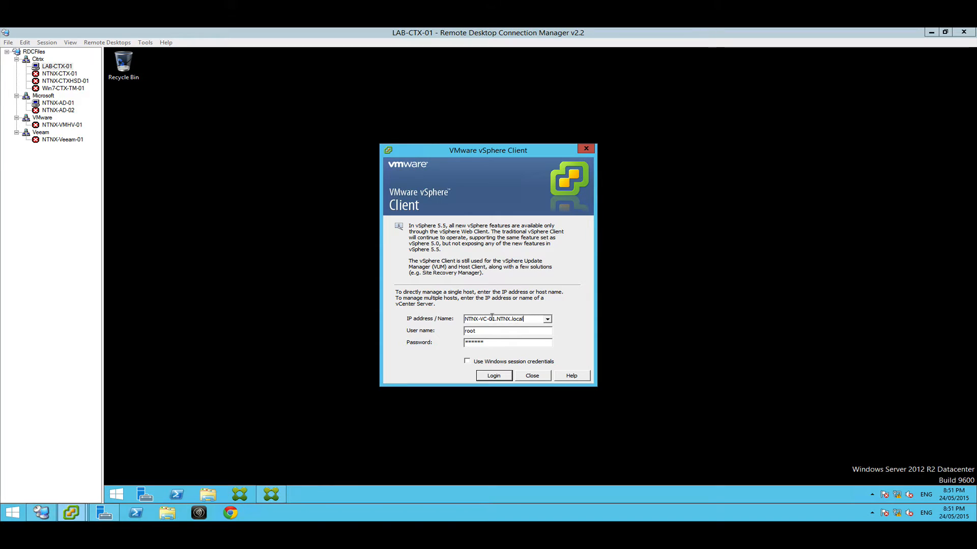
{"action": "left_click_drag", "start_coordinate": [525, 319], "coordinate": [464, 321]}
{"action": "right_click", "coordinate": [479, 319]}
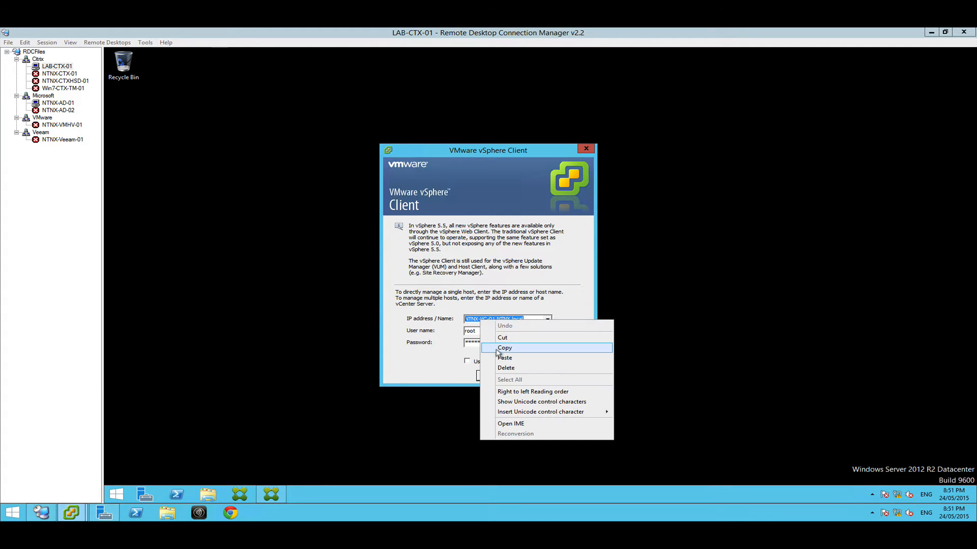
{"action": "left_click", "coordinate": [504, 348]}
{"action": "left_click", "coordinate": [501, 319]}
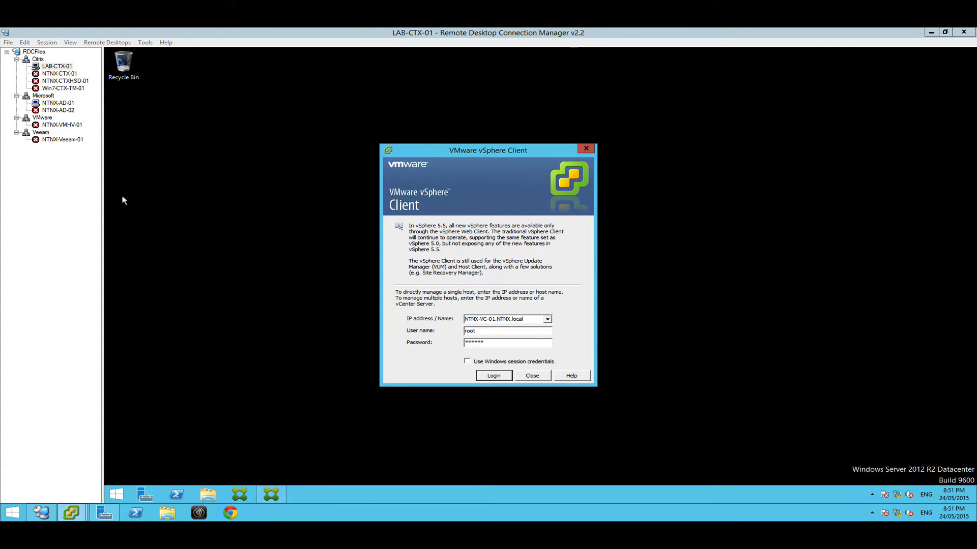
Switch to the NTNX-AD-01 remote session and open DNS Manager for its DNS server from Server Manager
{"action": "left_click", "coordinate": [59, 103]}
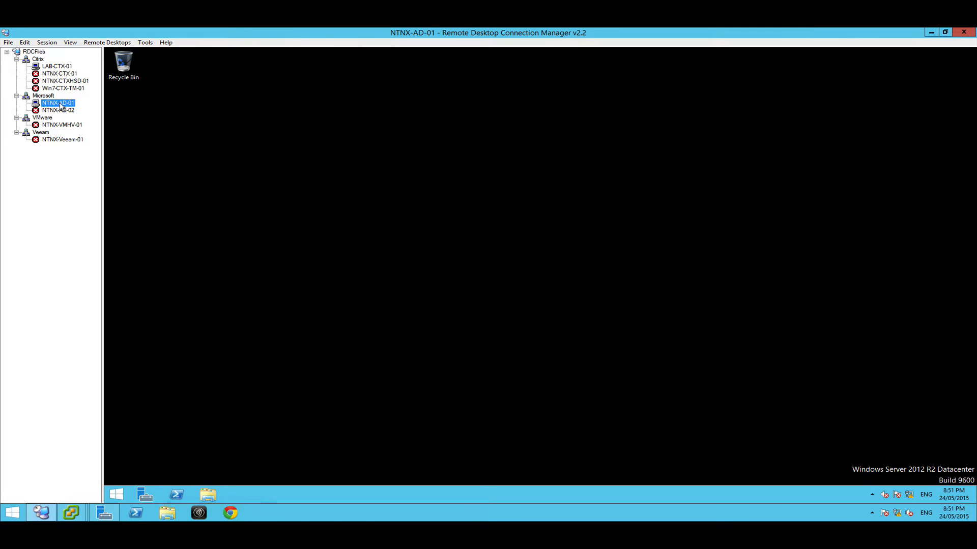
{"action": "left_click", "coordinate": [144, 493]}
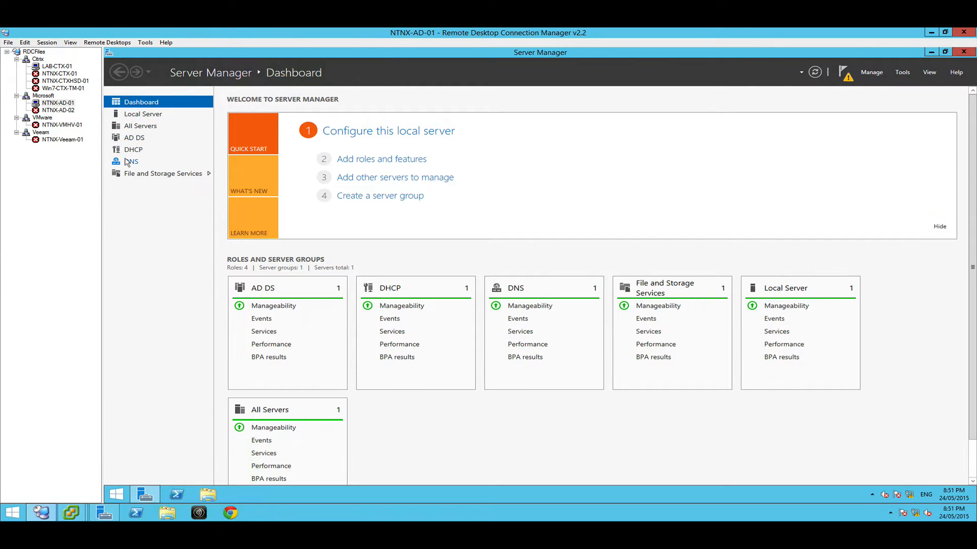
{"action": "left_click", "coordinate": [132, 161]}
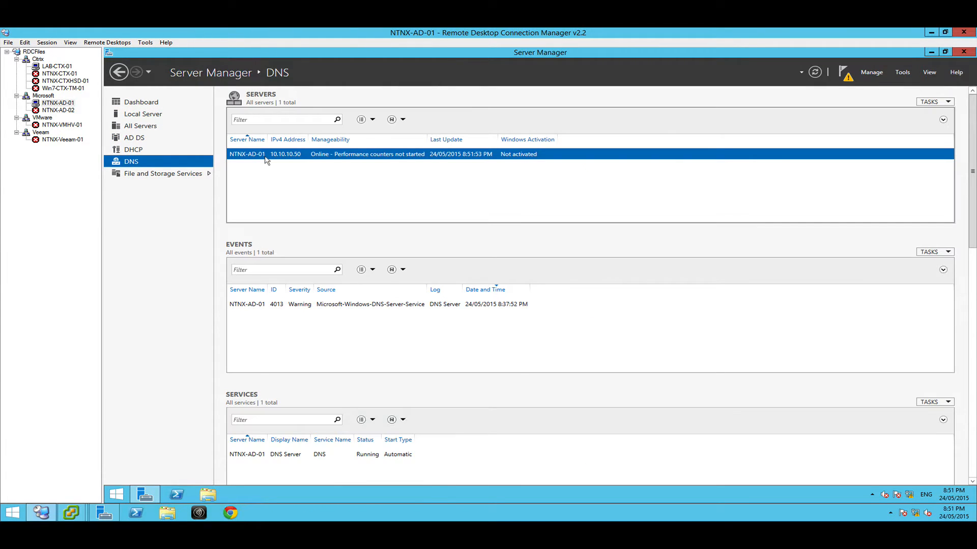
{"action": "right_click", "coordinate": [278, 157]}
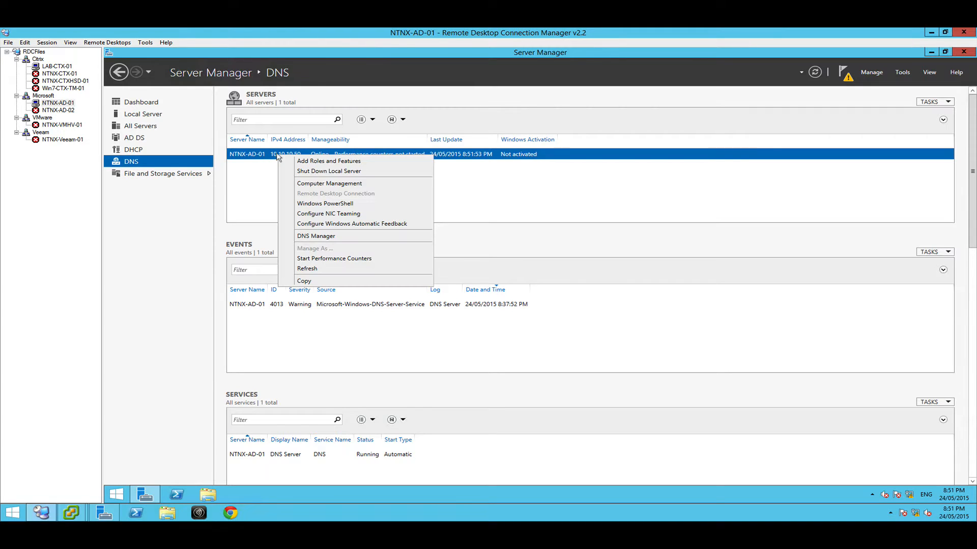
{"action": "left_click", "coordinate": [315, 235]}
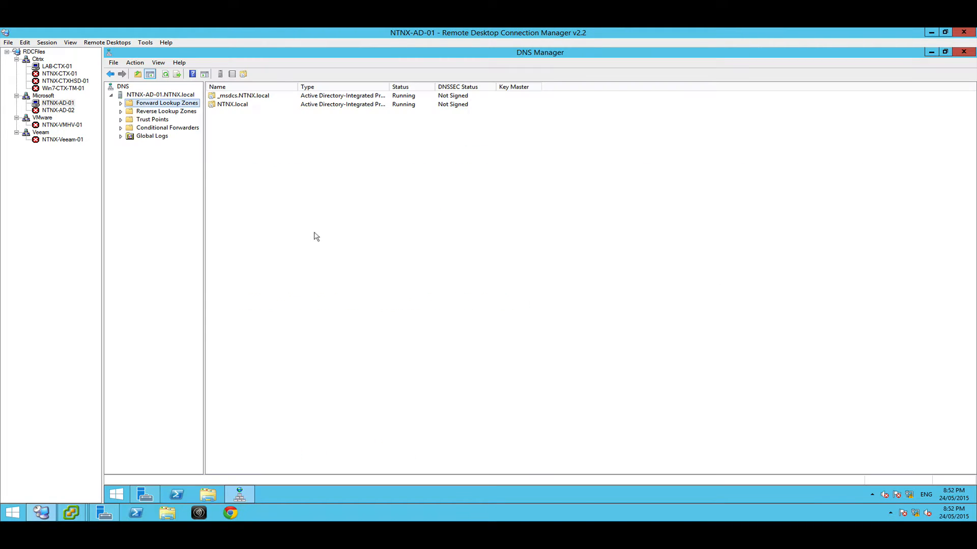
Open the NTNX.local forward lookup zone and locate the host record for NTNX-VC-01
{"action": "double_click", "coordinate": [156, 105]}
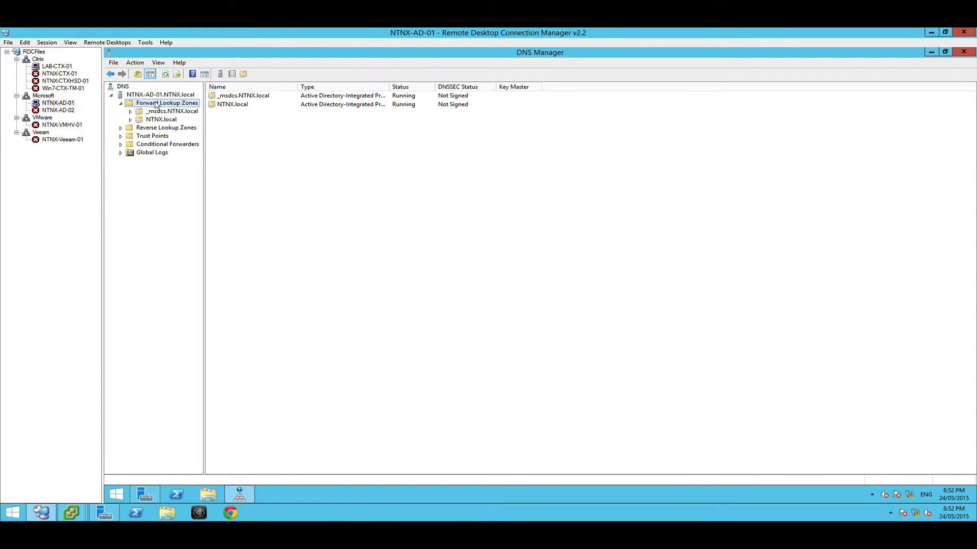
{"action": "double_click", "coordinate": [162, 120]}
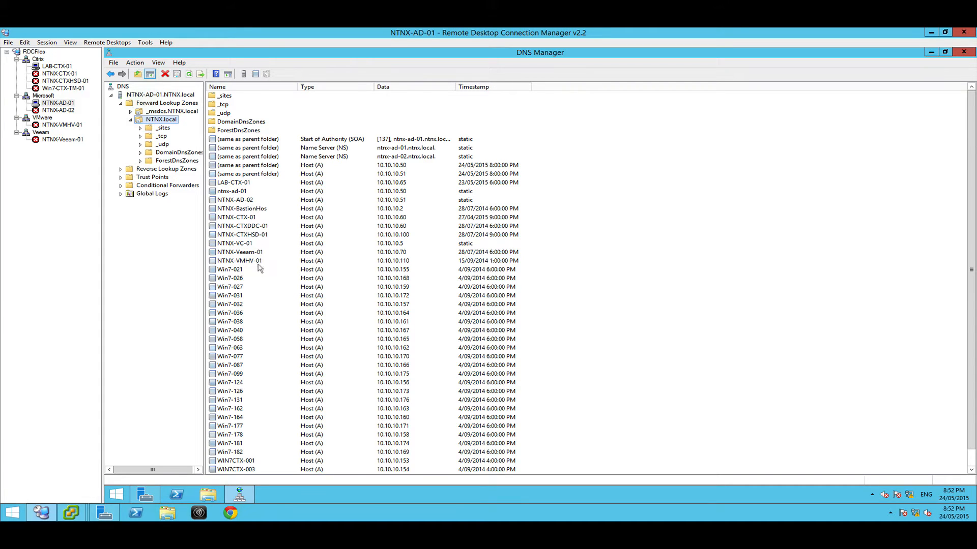
{"action": "left_click", "coordinate": [240, 245]}
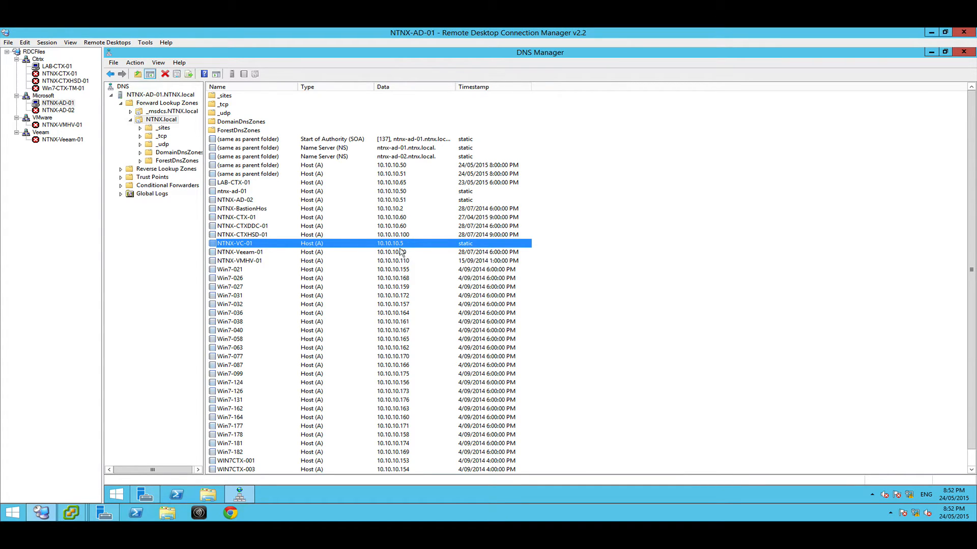
Fill in a new NTNX.local host record named NAME with IP address 10.10.10.5, and discard it without adding
{"action": "right_click", "coordinate": [153, 120]}
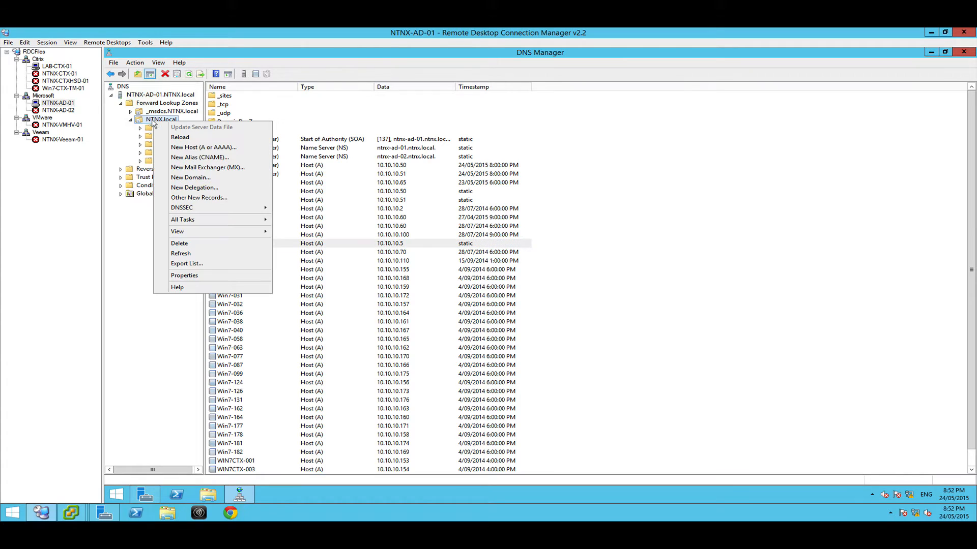
{"action": "left_click", "coordinate": [196, 147]}
{"action": "type", "text": "NAME"}
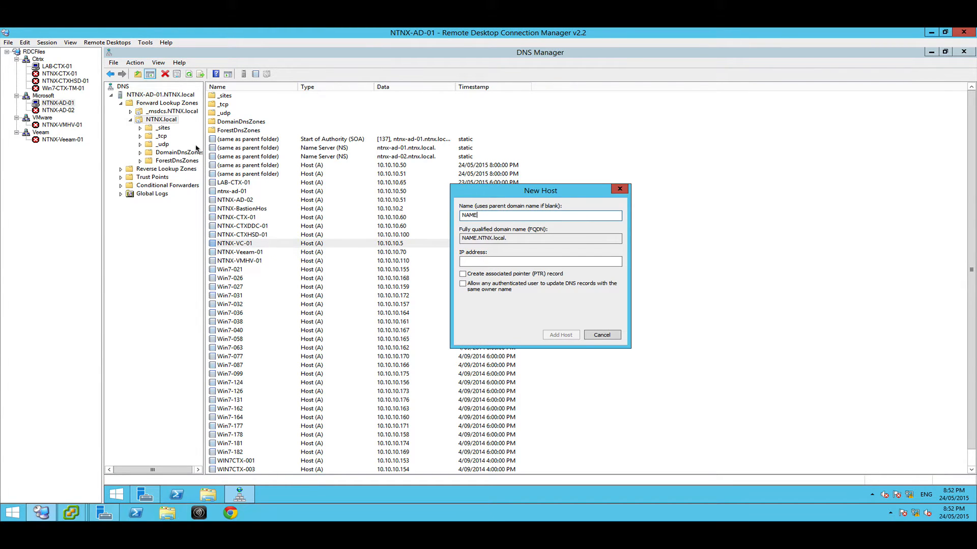
{"action": "key", "text": "Tab"}
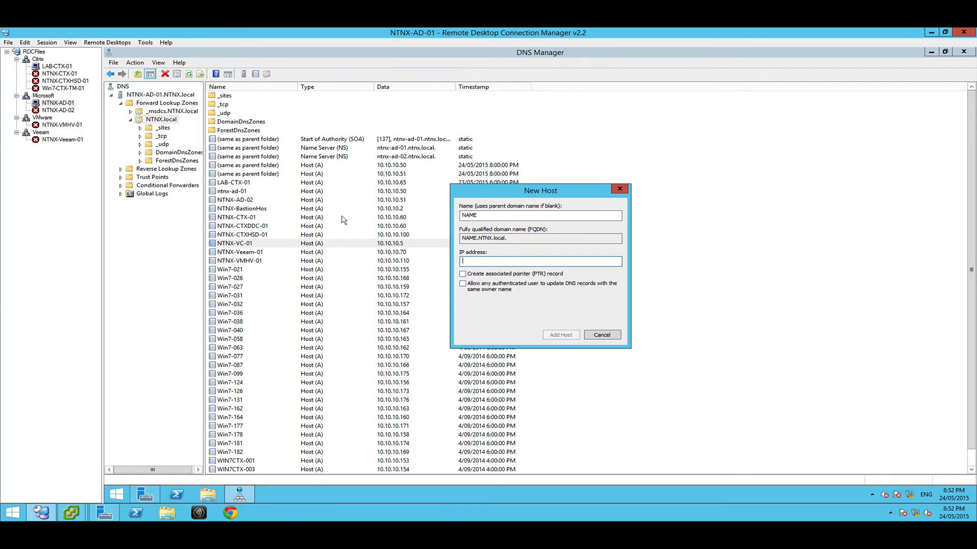
{"action": "type", "text": "10.10.10.5"}
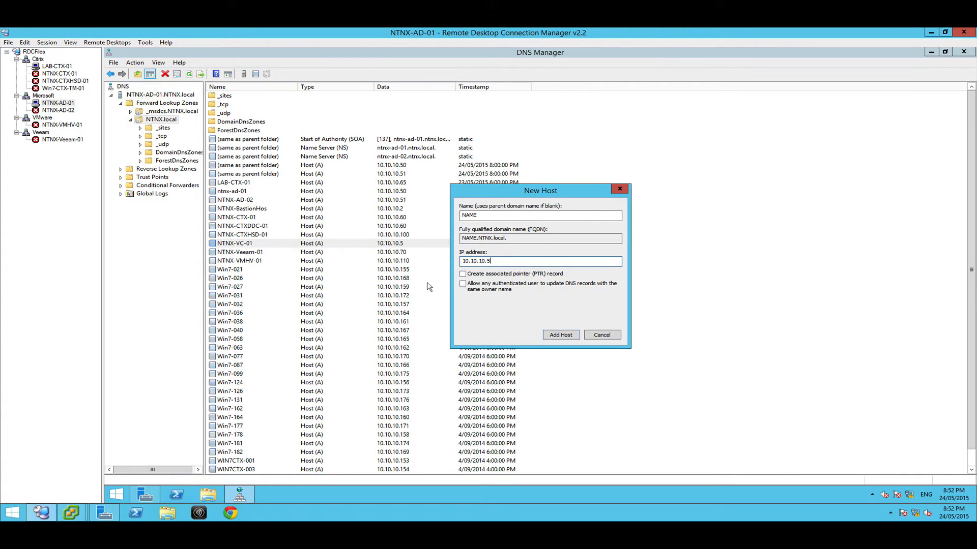
{"action": "left_click", "coordinate": [602, 335]}
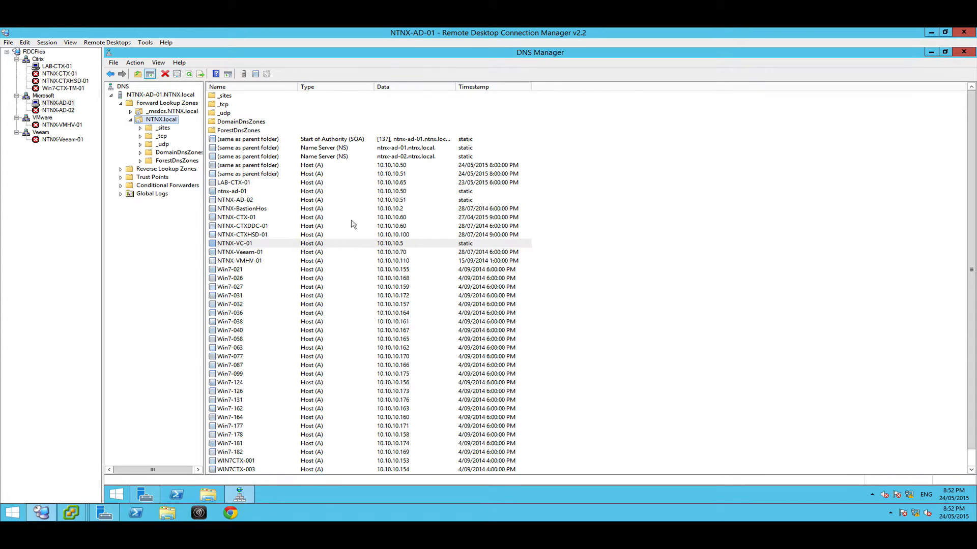
Open Windows PowerShell in the NTNX-AD-01 session and ping ntnx-vc-01 to test its name resolution
{"action": "left_click", "coordinate": [241, 245]}
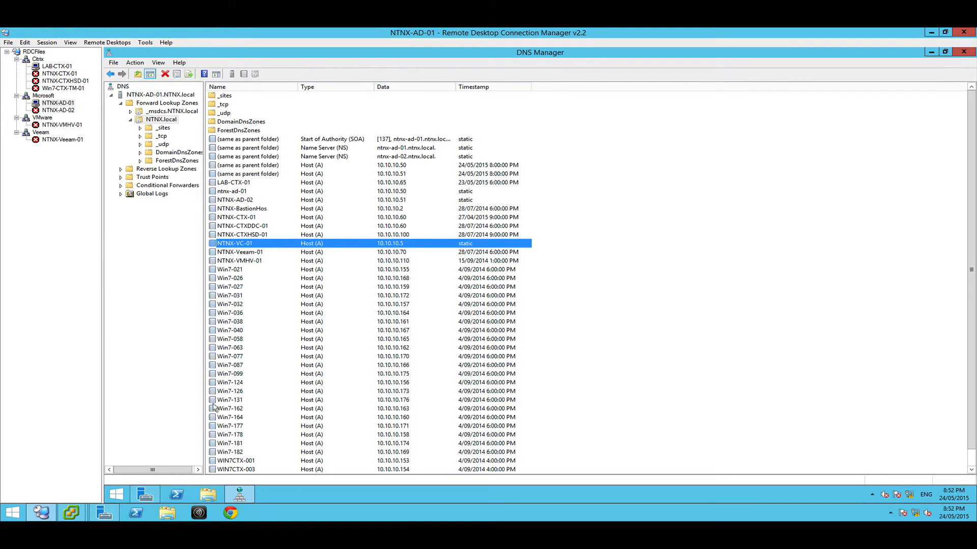
{"action": "left_click", "coordinate": [177, 494]}
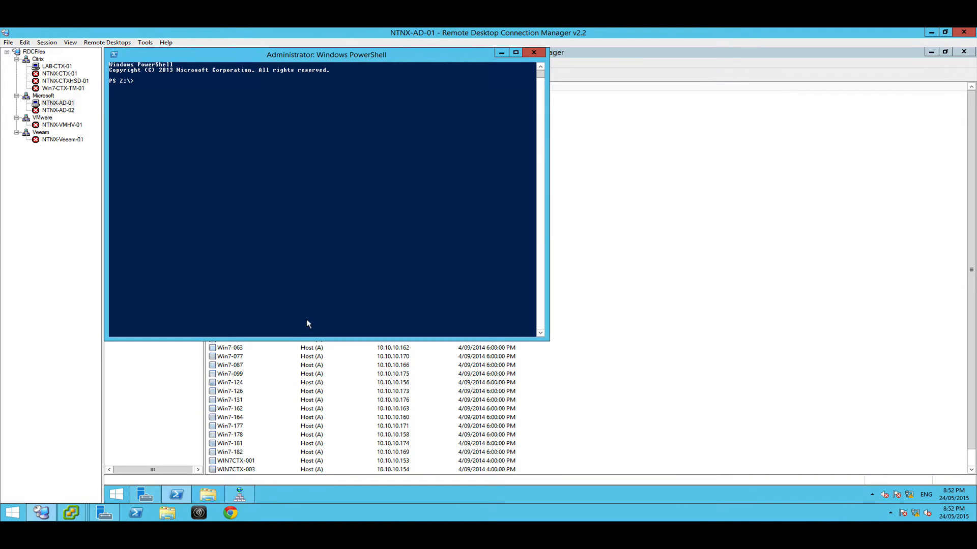
{"action": "left_click_drag", "start_coordinate": [242, 56], "coordinate": [387, 283]}
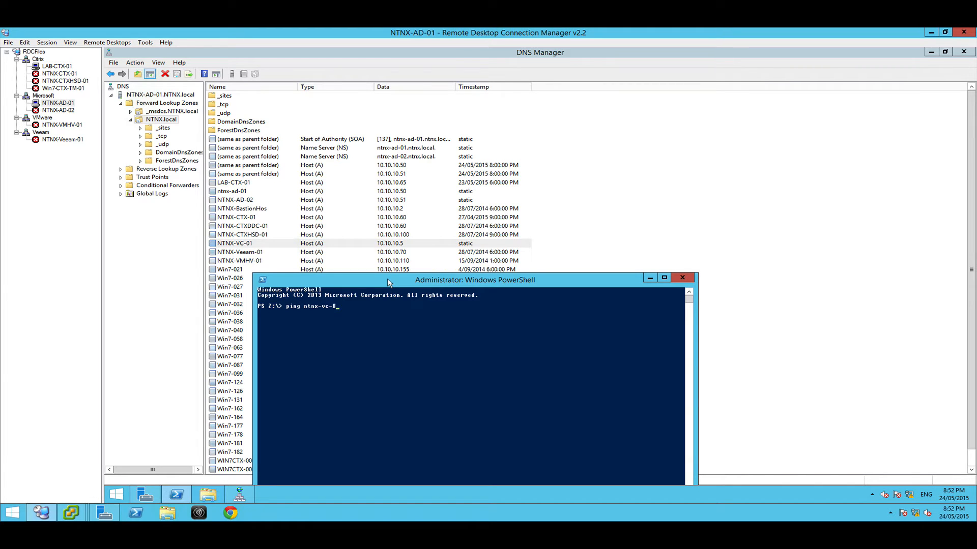
{"action": "type", "text": "1"}
{"action": "key", "text": "Return"}
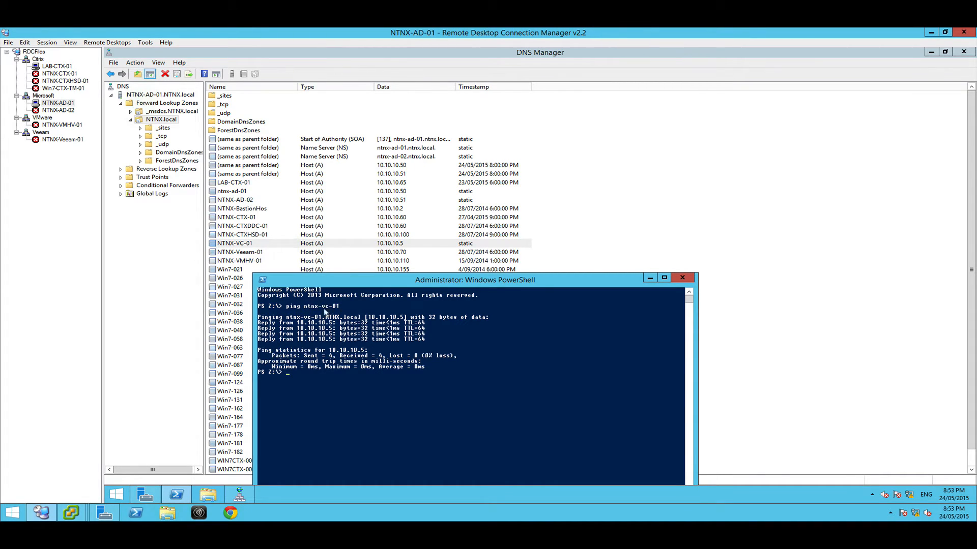
{"action": "key", "text": "ctrl+Right"}
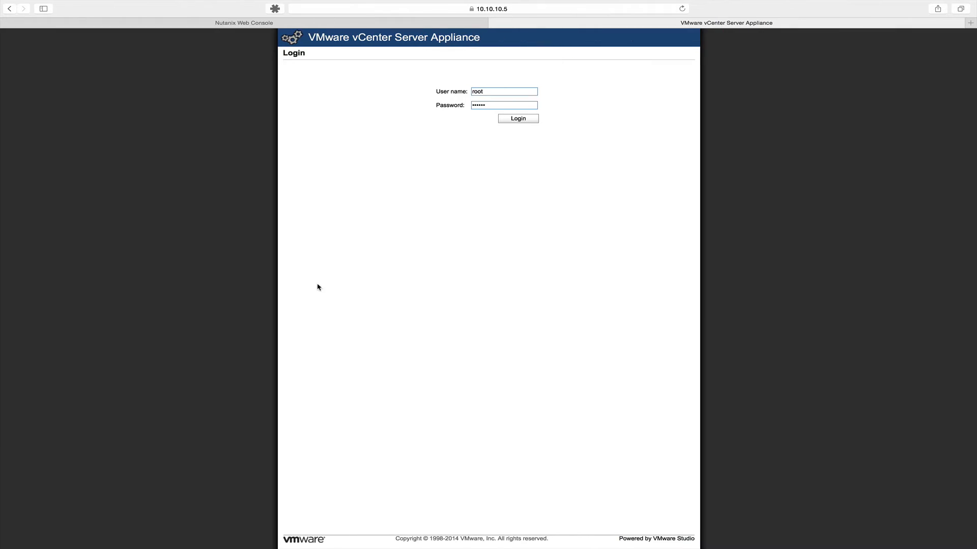
{"action": "left_click", "coordinate": [503, 7]}
{"action": "left_click", "coordinate": [463, 9]}
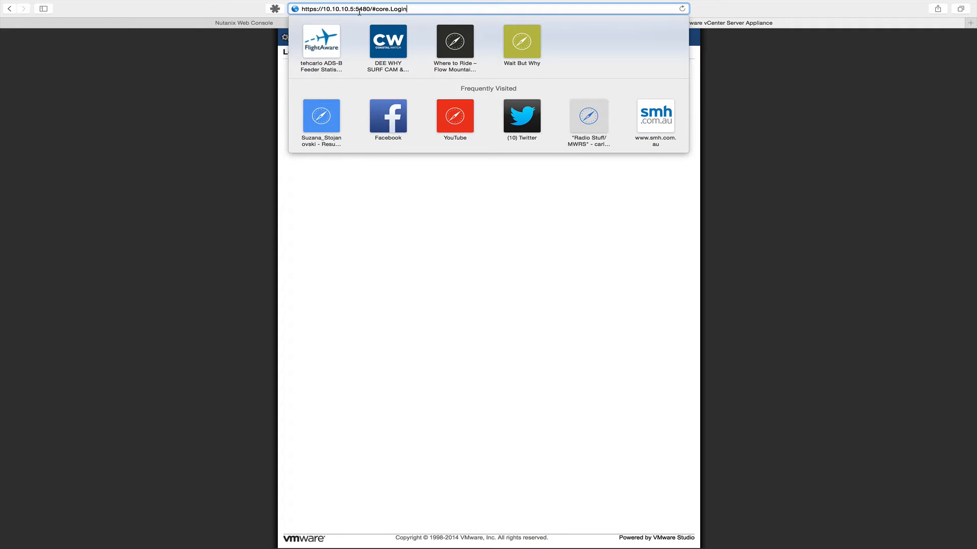
{"action": "left_click", "coordinate": [231, 135]}
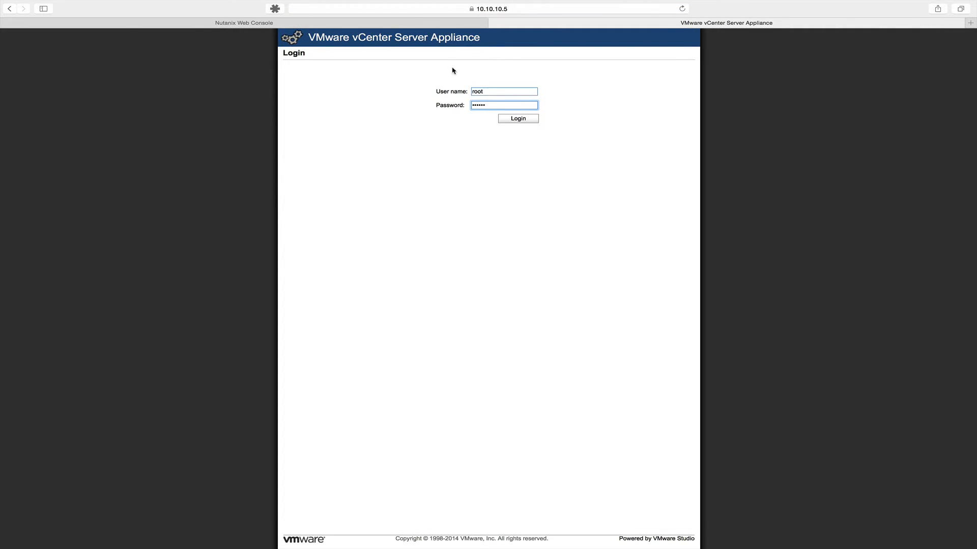
{"action": "left_click", "coordinate": [484, 92]}
{"action": "left_click", "coordinate": [518, 118]}
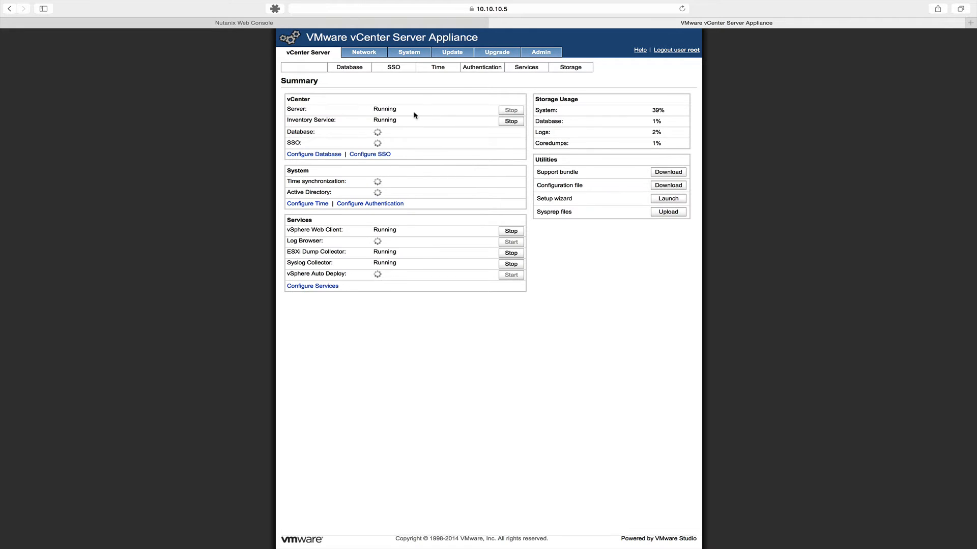
Examine the appliance's hostname in its network status and network address settings
{"action": "left_click", "coordinate": [371, 53]}
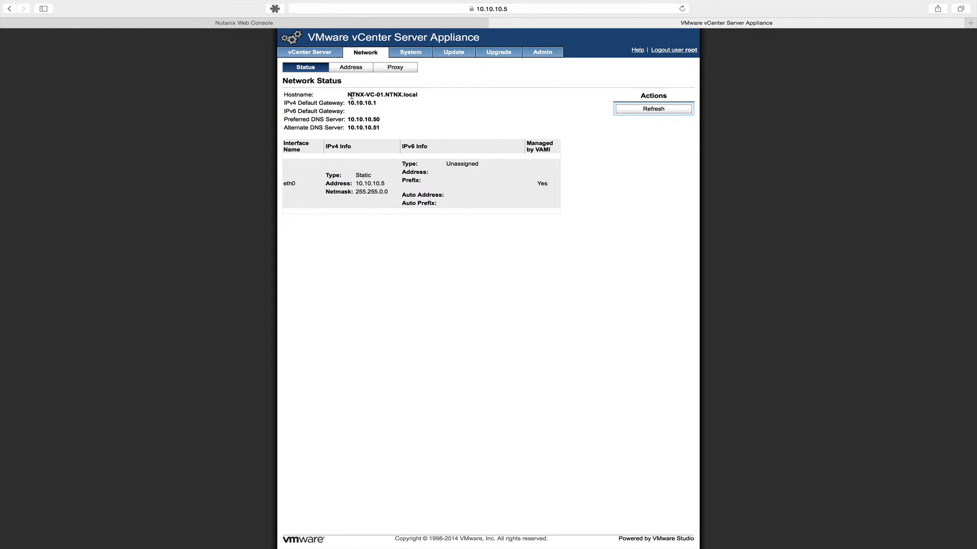
{"action": "left_click_drag", "start_coordinate": [348, 96], "coordinate": [421, 95]}
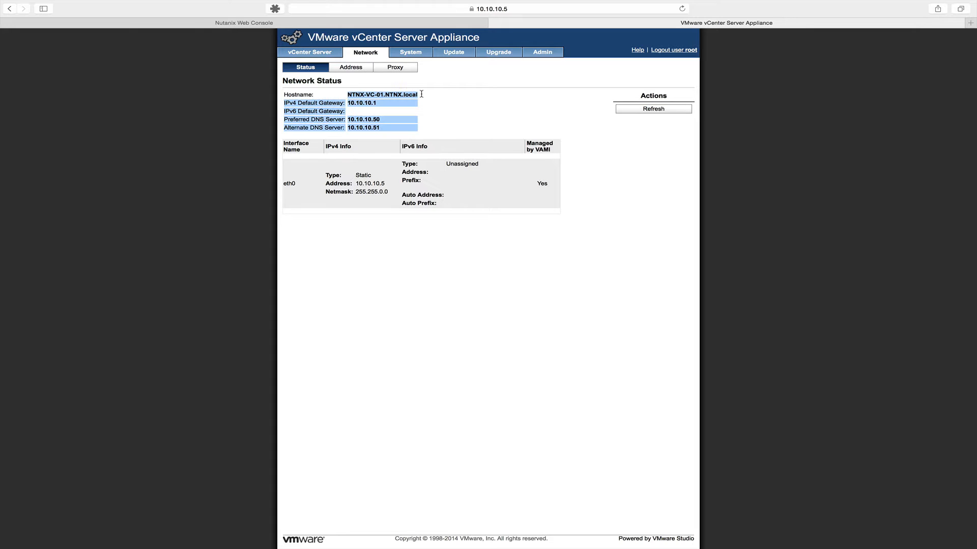
{"action": "left_click", "coordinate": [338, 70]}
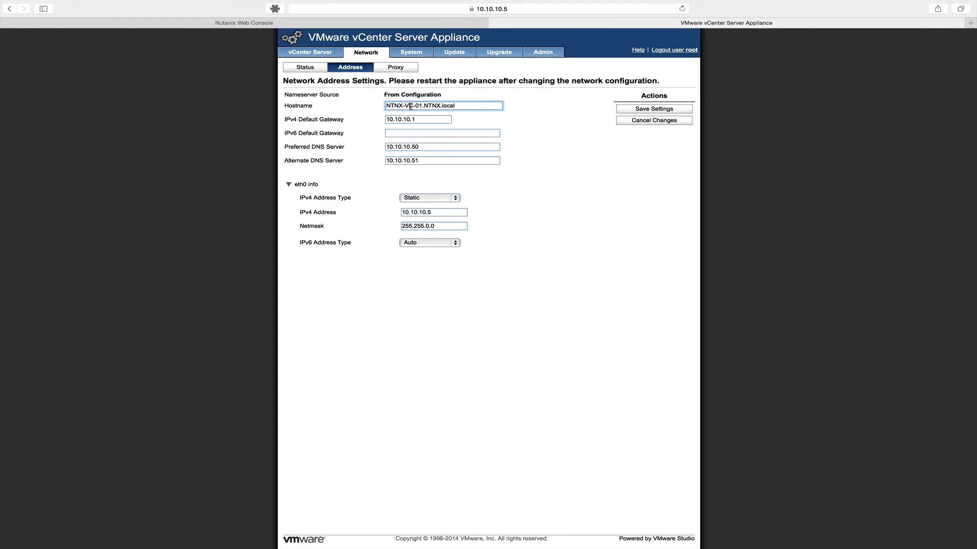
{"action": "left_click_drag", "start_coordinate": [464, 105], "coordinate": [381, 106]}
{"action": "left_click", "coordinate": [426, 109]}
{"action": "left_click_drag", "start_coordinate": [459, 106], "coordinate": [387, 106]}
{"action": "left_click_drag", "start_coordinate": [456, 106], "coordinate": [386, 106]}
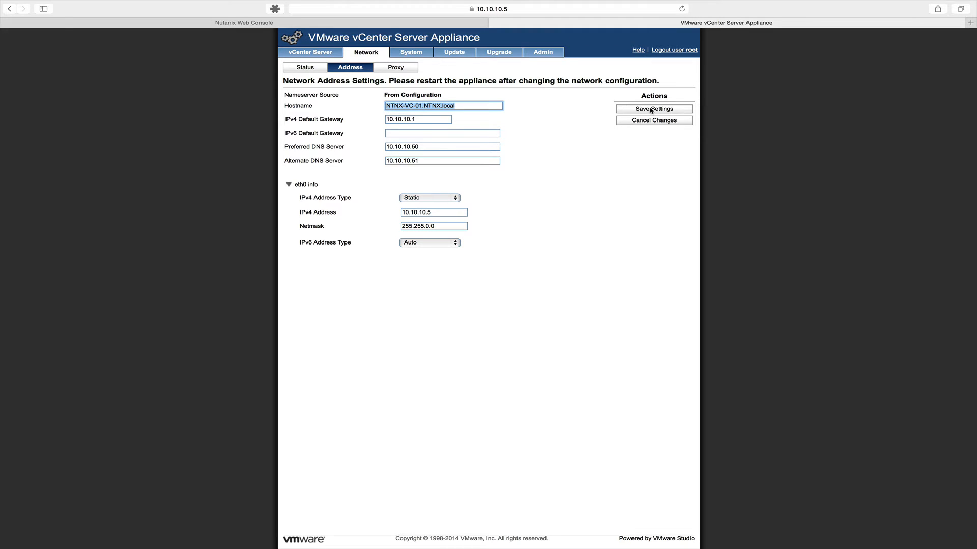
Examine the certificate regeneration setting in the appliance's administration settings
{"action": "left_click", "coordinate": [542, 53]}
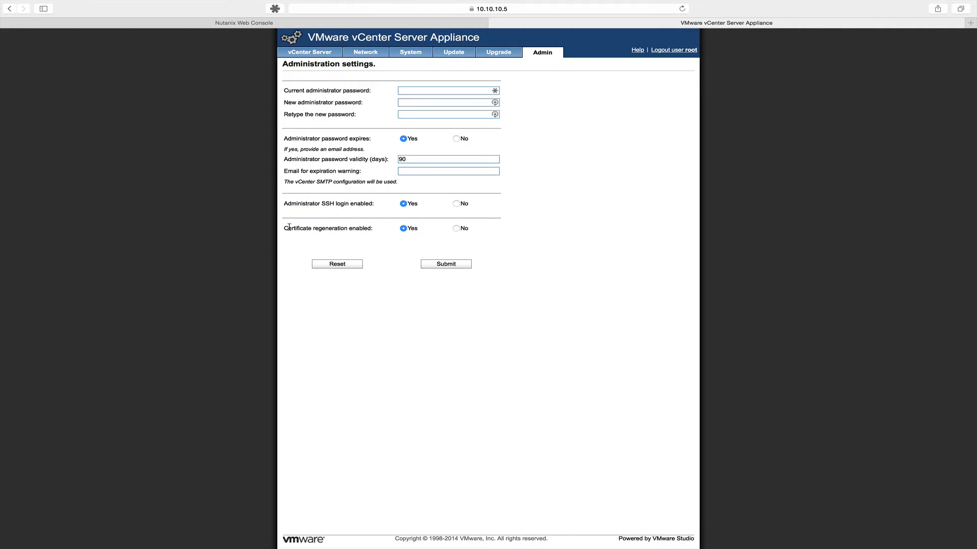
{"action": "left_click_drag", "start_coordinate": [289, 228], "coordinate": [370, 229]}
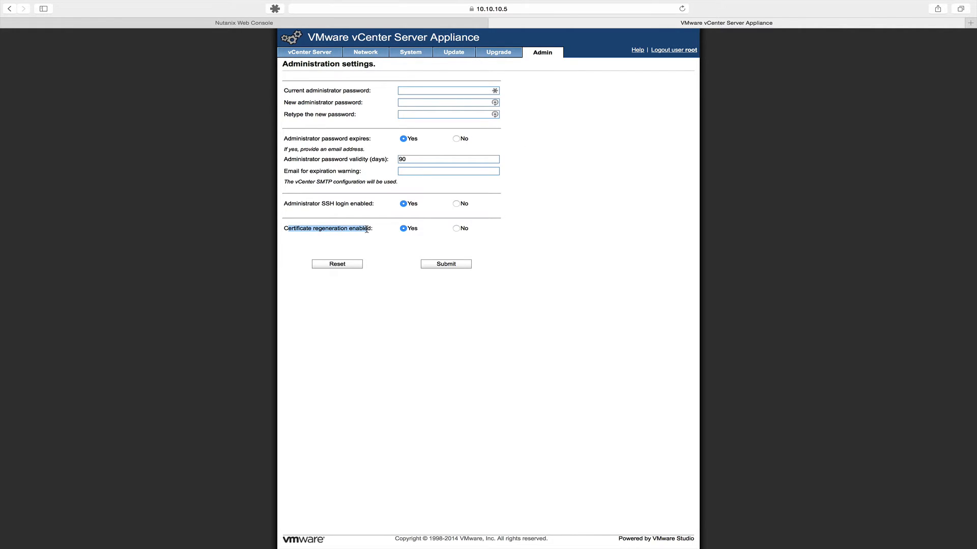
{"action": "left_click_drag", "start_coordinate": [292, 229], "coordinate": [376, 231]}
{"action": "left_click", "coordinate": [312, 229]}
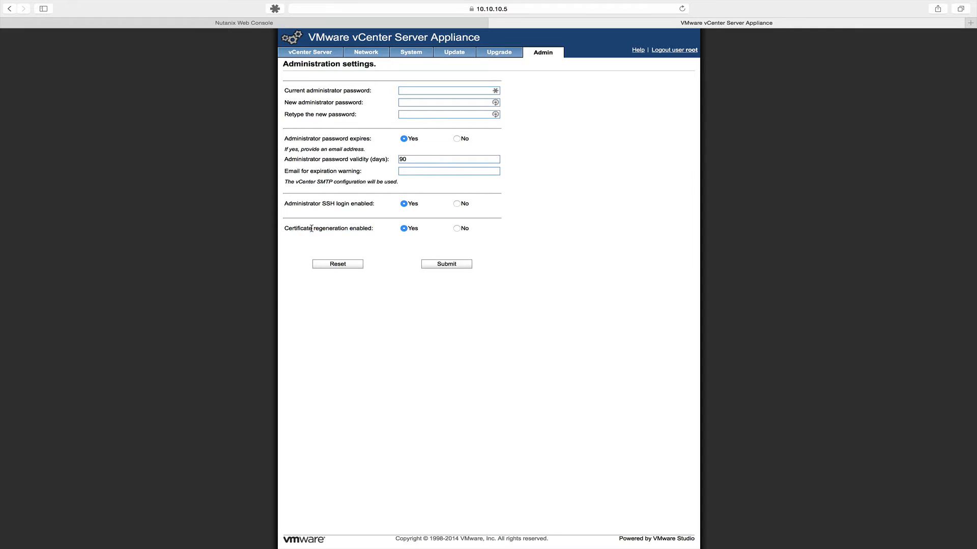
{"action": "left_click_drag", "start_coordinate": [311, 228], "coordinate": [374, 230]}
{"action": "left_click", "coordinate": [352, 231]}
{"action": "left_click_drag", "start_coordinate": [286, 232], "coordinate": [362, 232]}
{"action": "left_click", "coordinate": [363, 228]}
{"action": "left_click_drag", "start_coordinate": [304, 229], "coordinate": [355, 230]}
{"action": "left_click", "coordinate": [367, 225]}
Review the hostname in the network address settings and recheck the certificate regeneration option in the administration settings
{"action": "left_click", "coordinate": [360, 55]}
{"action": "left_click", "coordinate": [356, 70]}
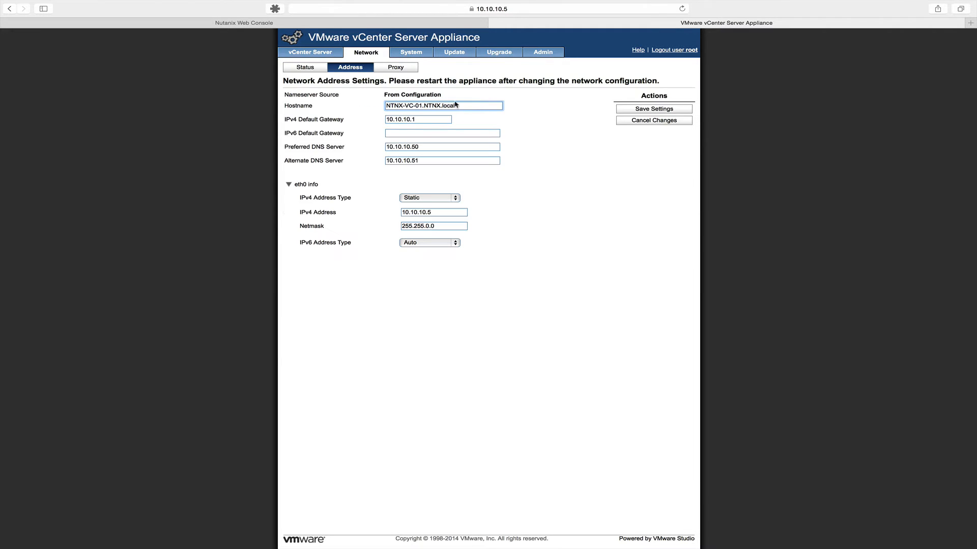
{"action": "left_click_drag", "start_coordinate": [473, 106], "coordinate": [376, 105]}
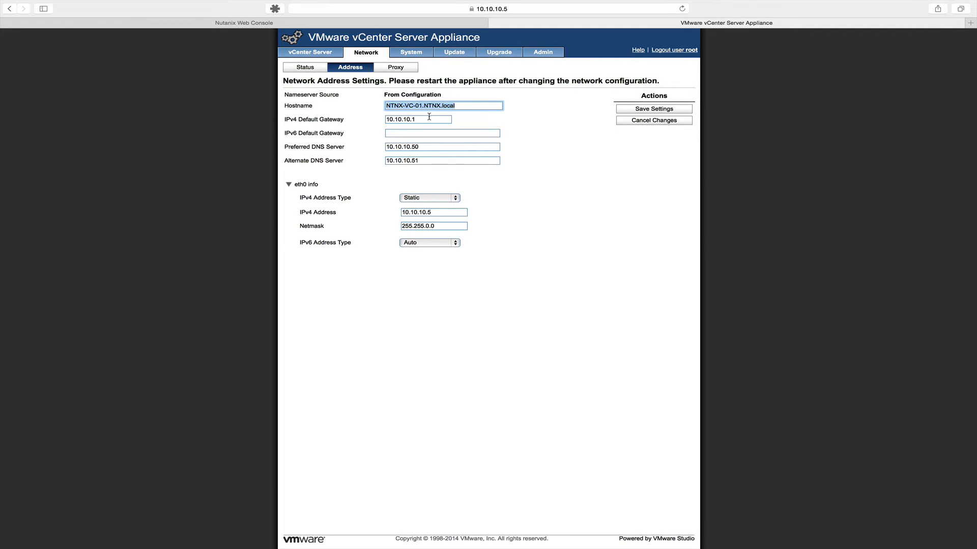
{"action": "left_click", "coordinate": [415, 106]}
{"action": "left_click", "coordinate": [535, 53]}
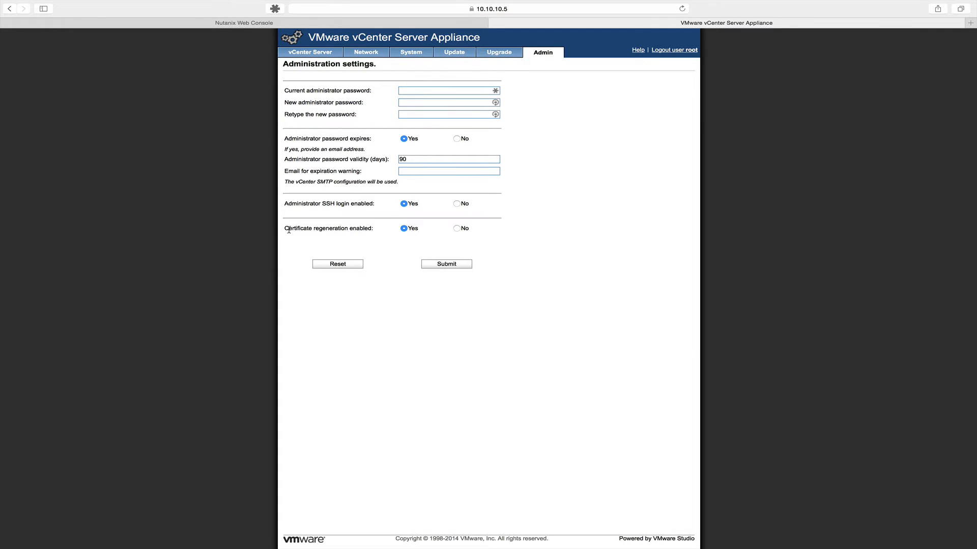
{"action": "left_click_drag", "start_coordinate": [289, 230], "coordinate": [362, 229]}
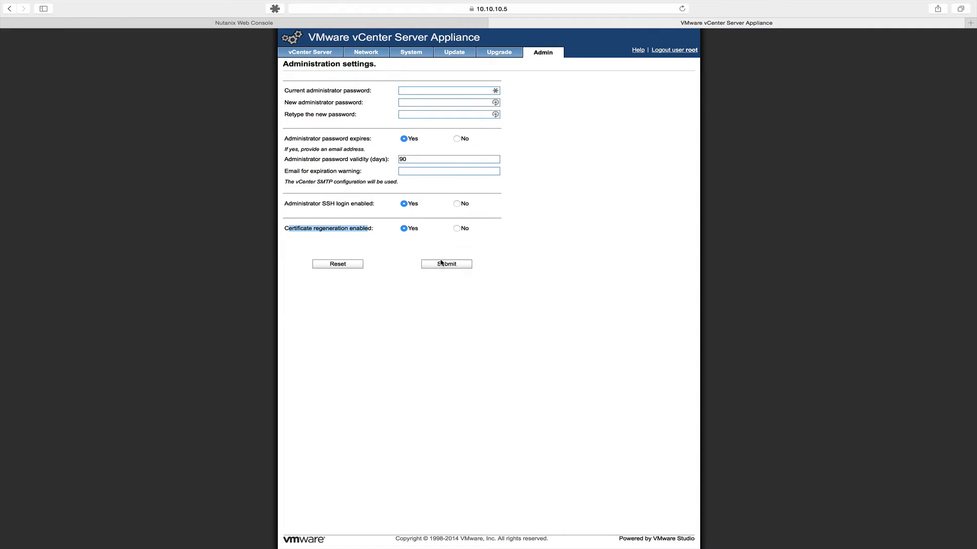
Copy the appliance's full hostname from its network status page
{"action": "left_click", "coordinate": [365, 56]}
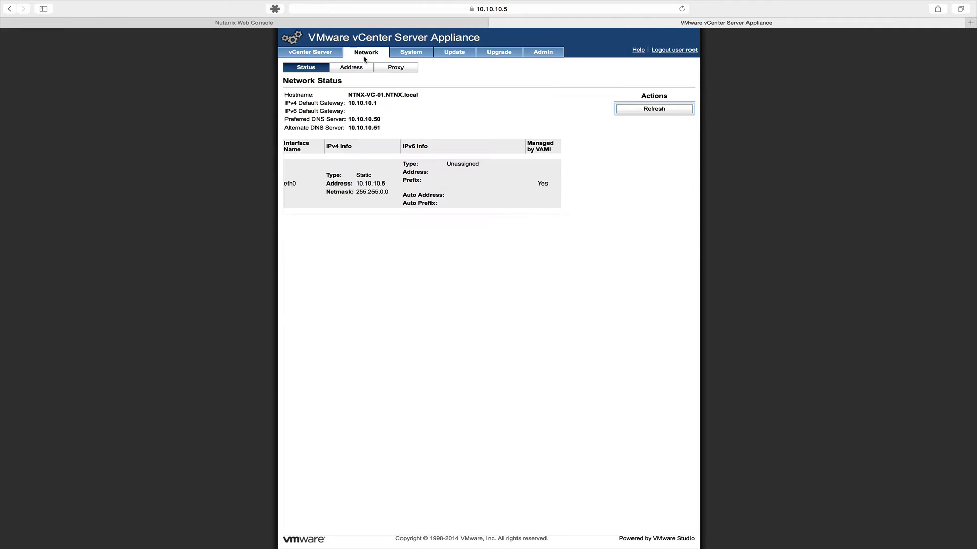
{"action": "left_click_drag", "start_coordinate": [348, 96], "coordinate": [419, 95]}
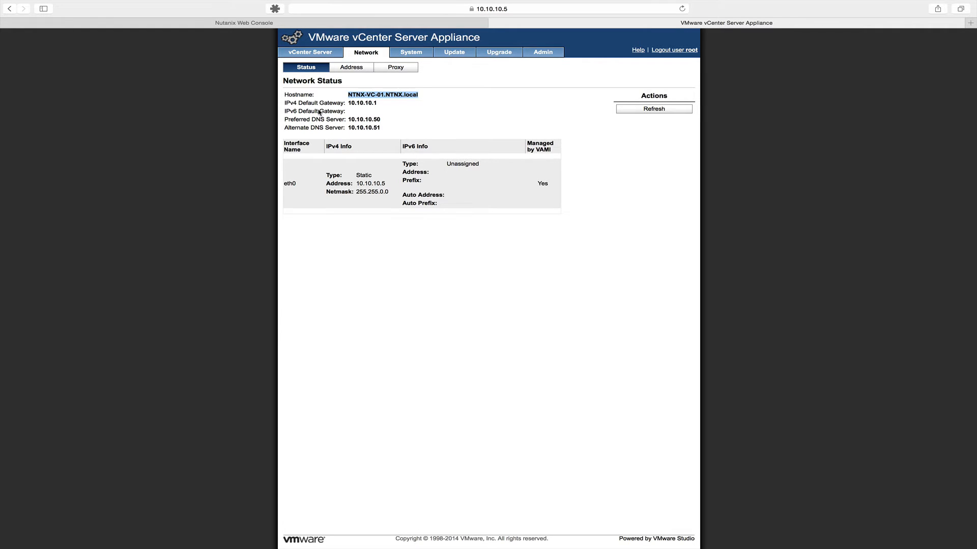
{"action": "left_click", "coordinate": [359, 114]}
{"action": "left_click_drag", "start_coordinate": [349, 92], "coordinate": [415, 96]}
{"action": "key", "text": "super+c"}
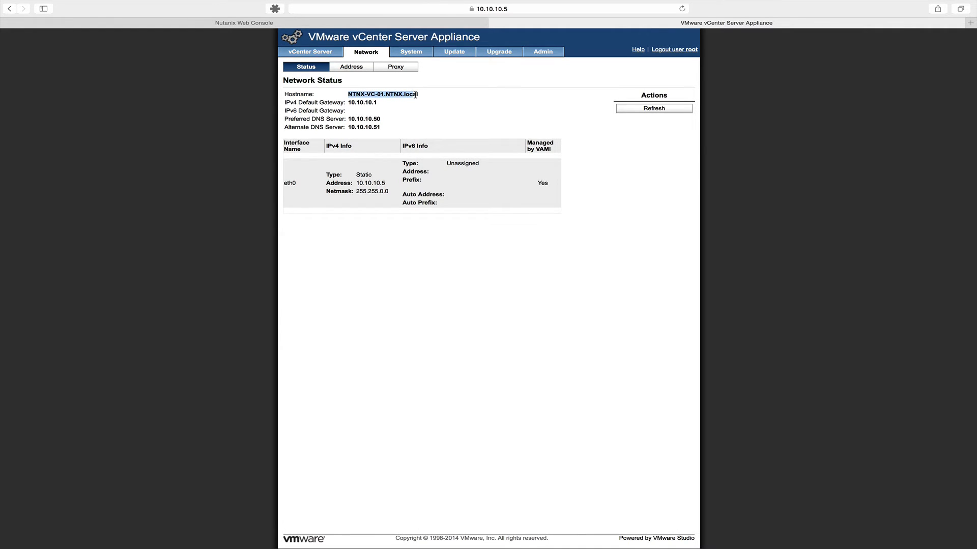
{"action": "left_click", "coordinate": [417, 105]}
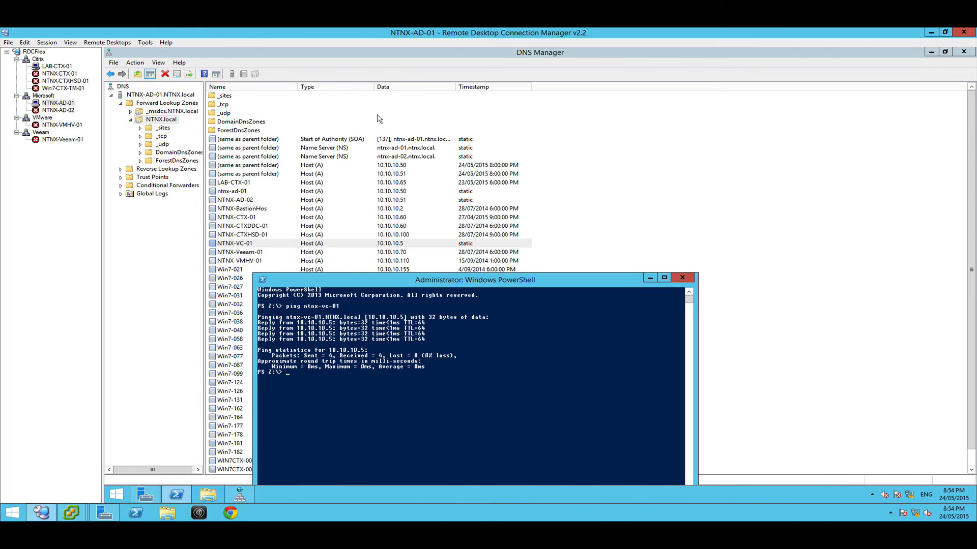
Switch to the LAB-CTX-01 session in Remote Desktop Connection Manager, open Internet Explorer maximized and dismiss its setup prompt
{"action": "left_click", "coordinate": [52, 67]}
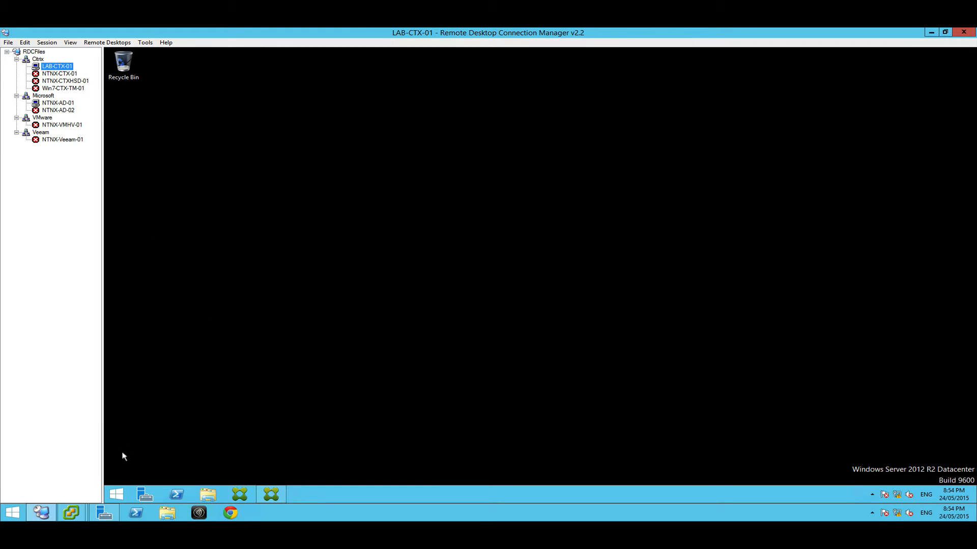
{"action": "left_click", "coordinate": [113, 492]}
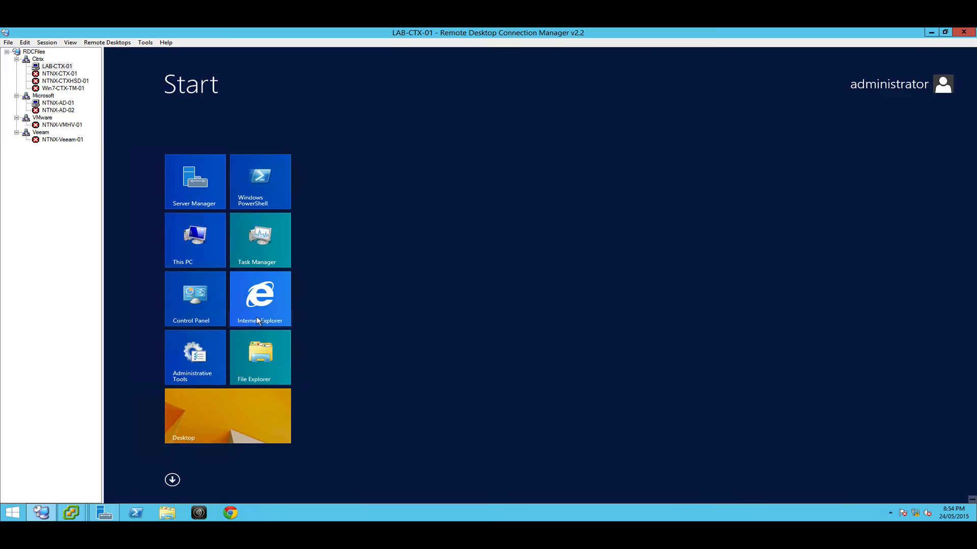
{"action": "left_click", "coordinate": [257, 321]}
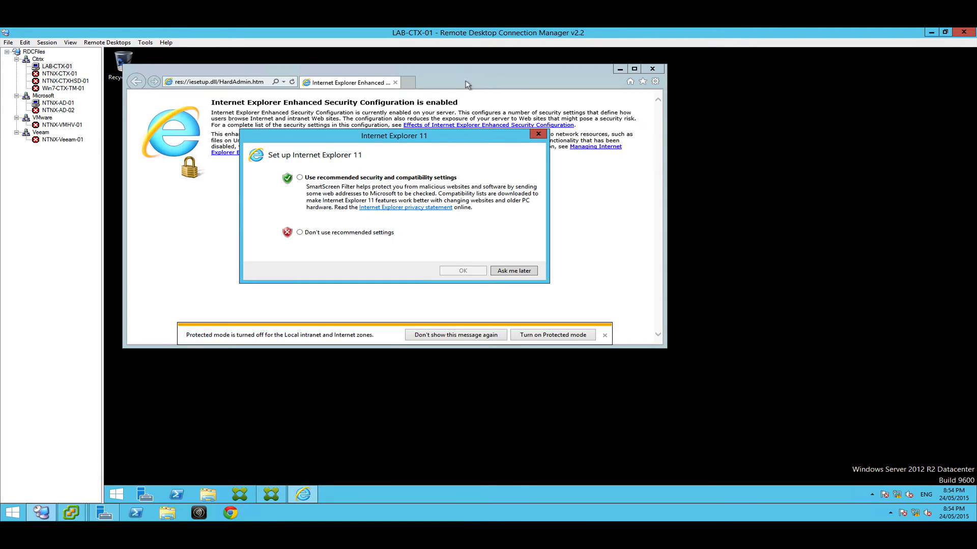
{"action": "left_click", "coordinate": [538, 134]}
{"action": "double_click", "coordinate": [480, 75]}
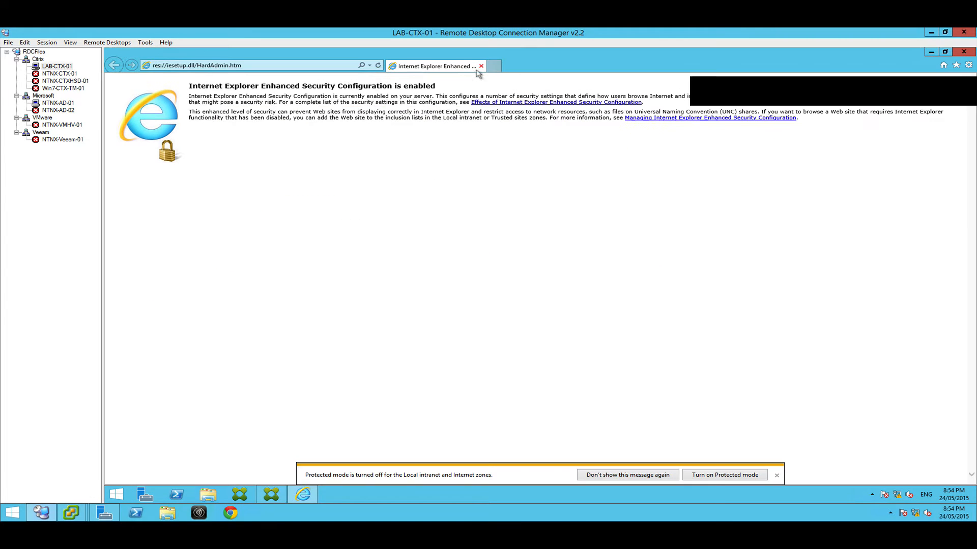
{"action": "left_click", "coordinate": [255, 67]}
{"action": "right_click", "coordinate": [259, 63]}
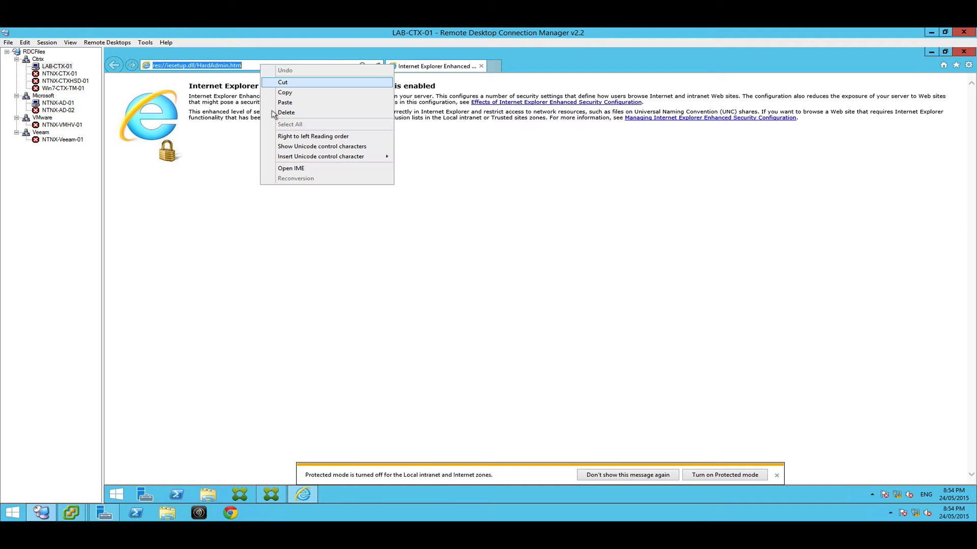
{"action": "left_click", "coordinate": [284, 101]}
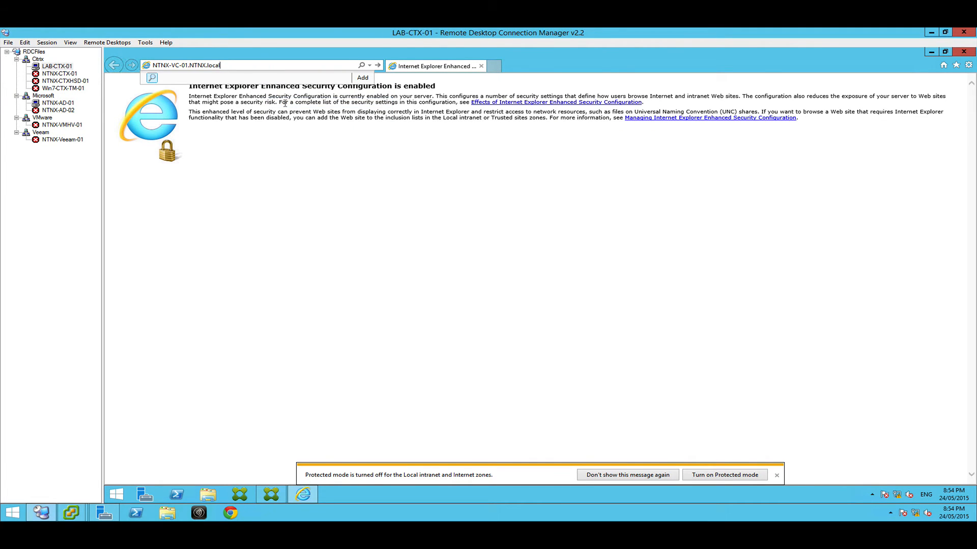
{"action": "key", "text": "super+Left"}
{"action": "key", "text": "super+Right"}
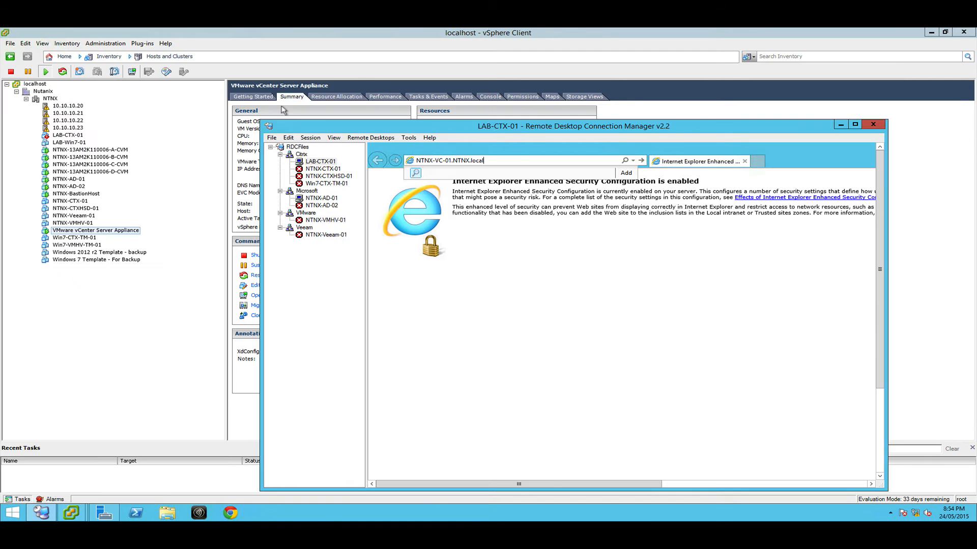
{"action": "key", "text": "super+Up"}
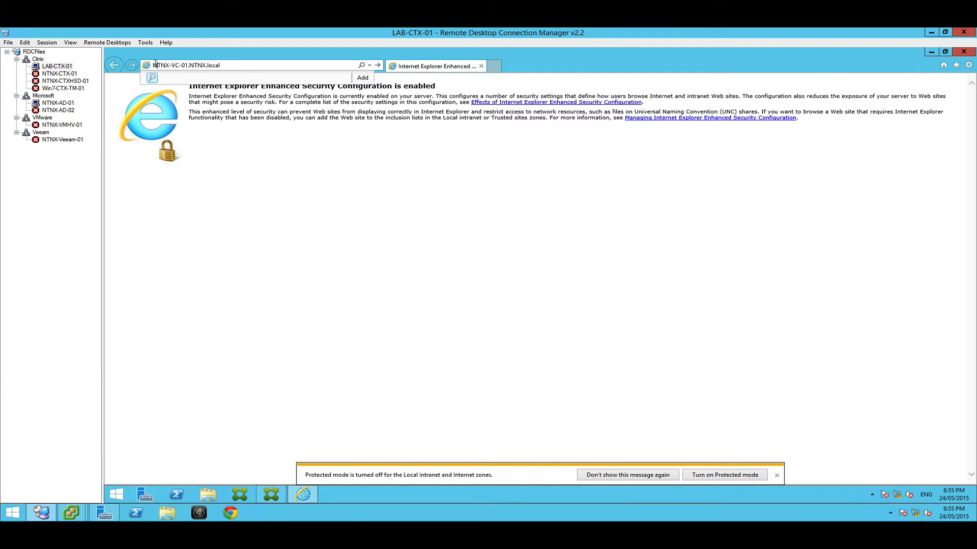
{"action": "type", "text": "https://"}
{"action": "key", "text": "Return"}
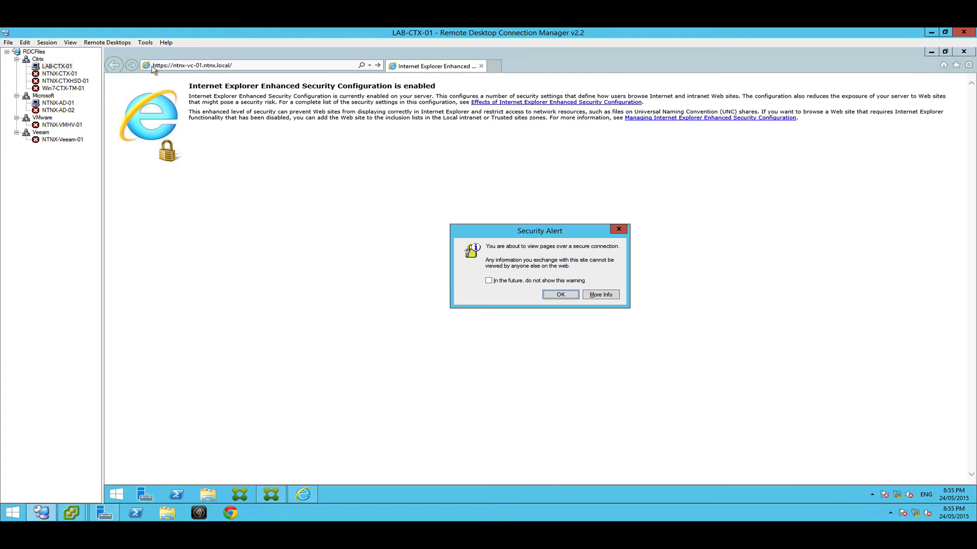
Accept the secure connection alert and continue to the vCenter website despite its certificate warning
{"action": "left_click", "coordinate": [551, 296]}
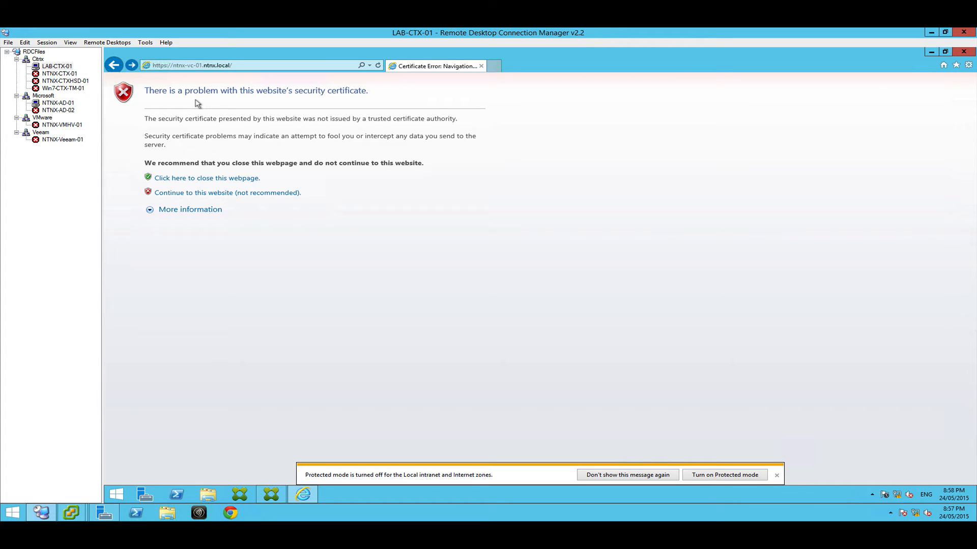
{"action": "left_click", "coordinate": [157, 66]}
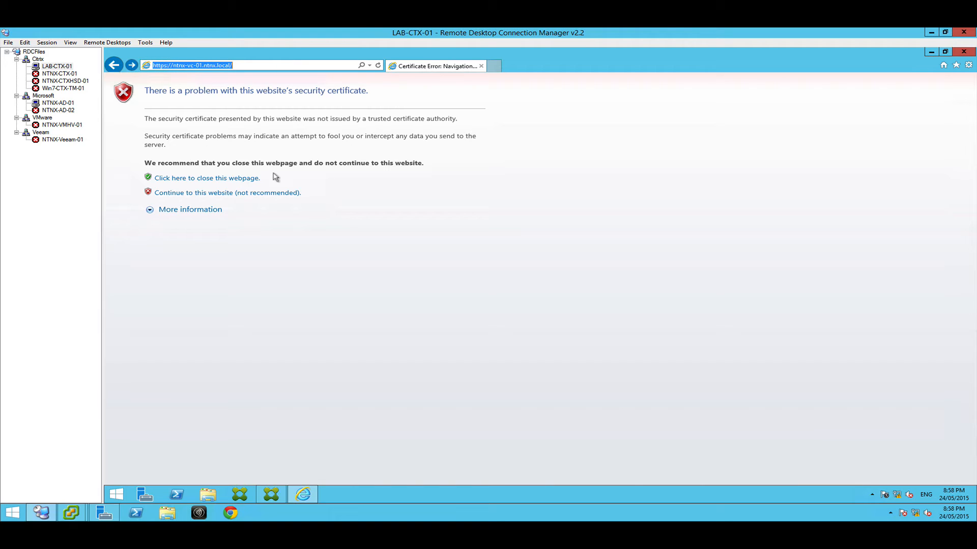
{"action": "left_click", "coordinate": [186, 197]}
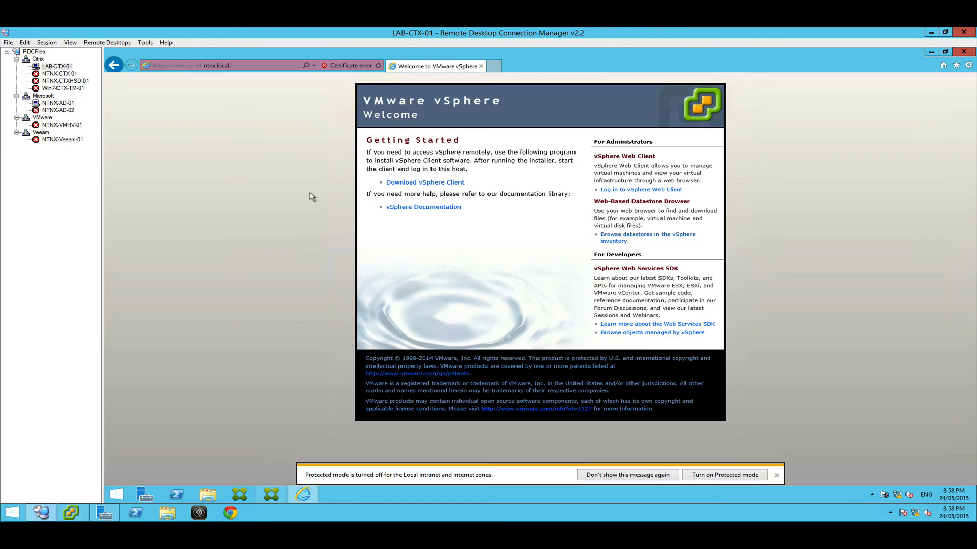
View the vCenter site's certificate and start installing it with Local Machine as the store location
{"action": "left_click", "coordinate": [342, 70]}
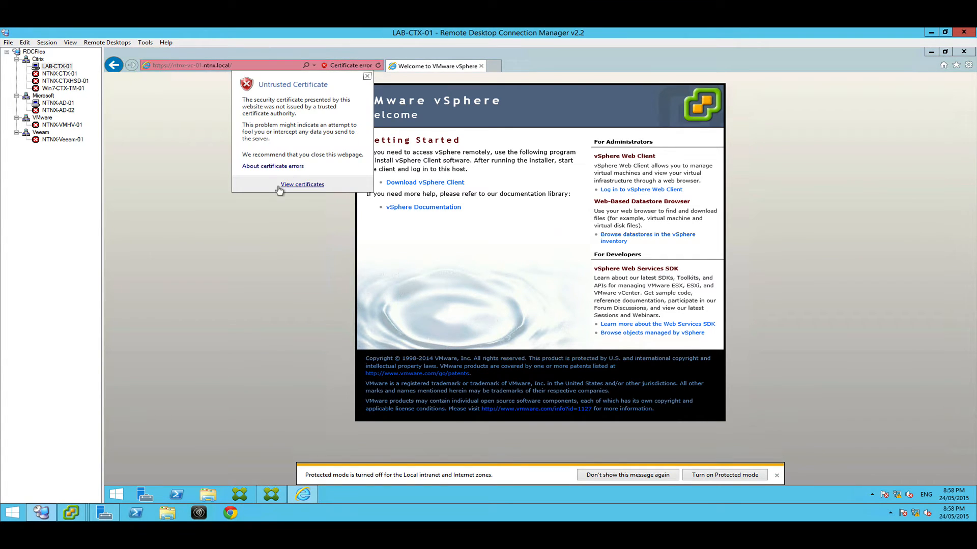
{"action": "left_click", "coordinate": [302, 184]}
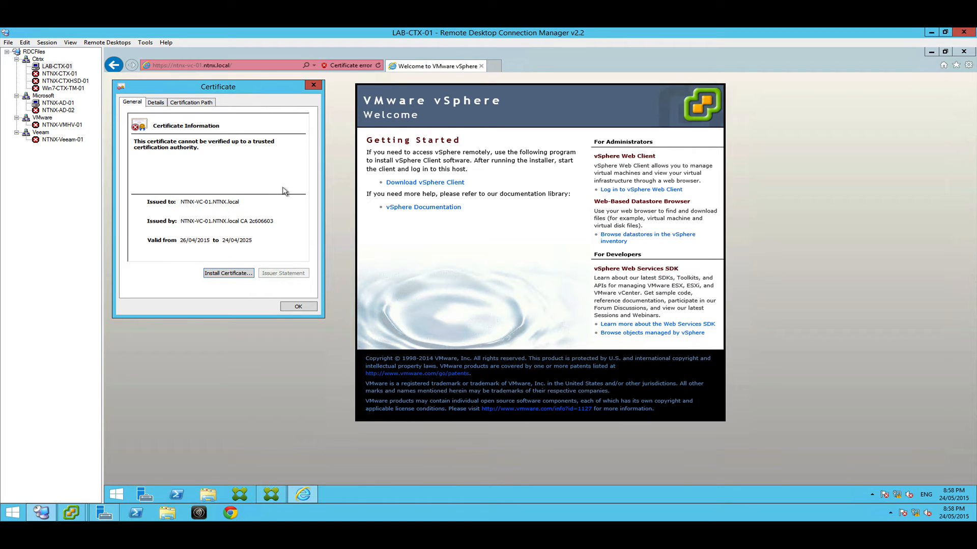
{"action": "left_click", "coordinate": [215, 275]}
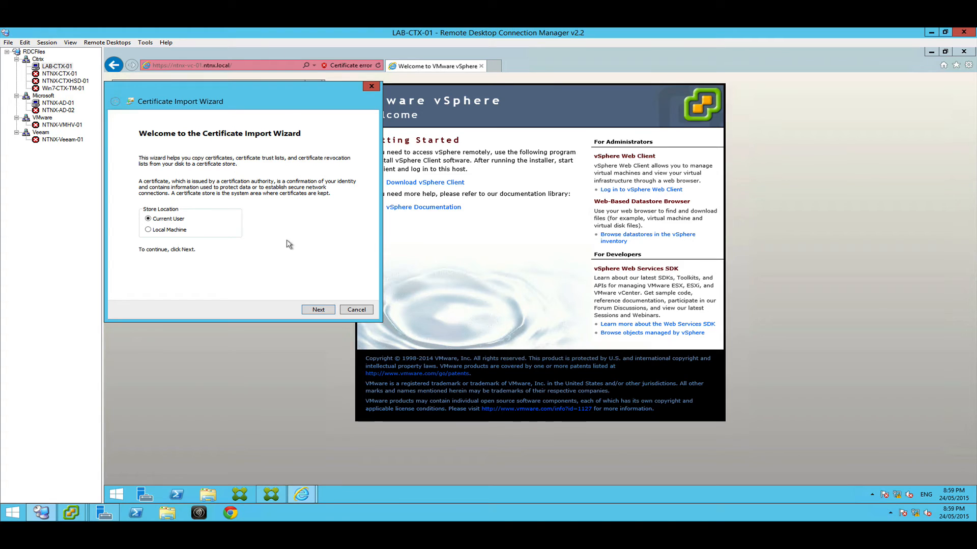
{"action": "left_click", "coordinate": [153, 230]}
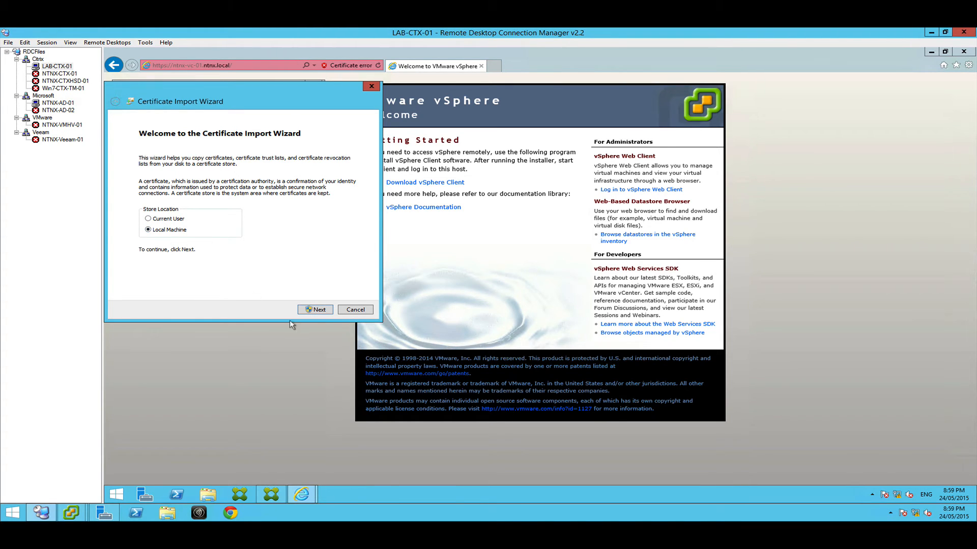
{"action": "left_click", "coordinate": [315, 310]}
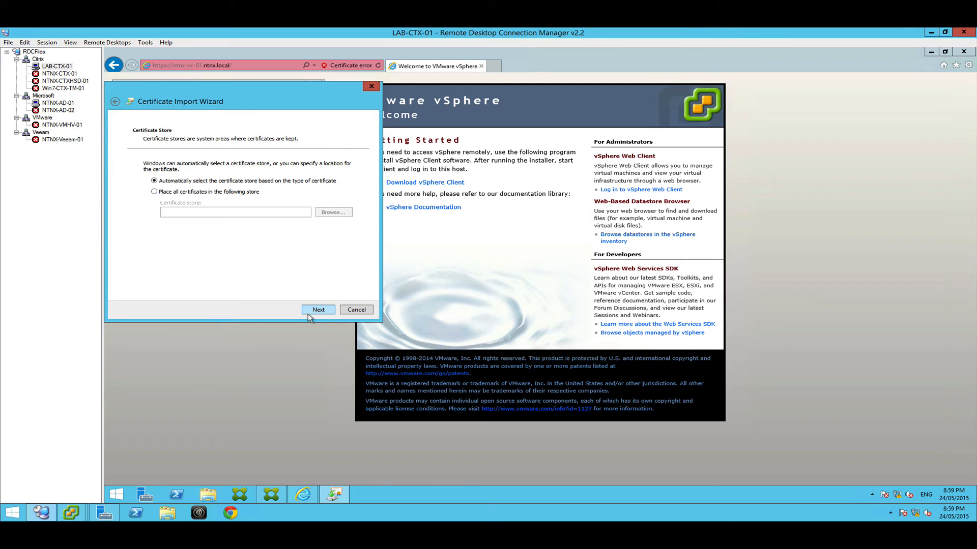
Choose to place all certificates in the Trusted People certificate store
{"action": "left_click", "coordinate": [232, 194]}
{"action": "left_click", "coordinate": [326, 216]}
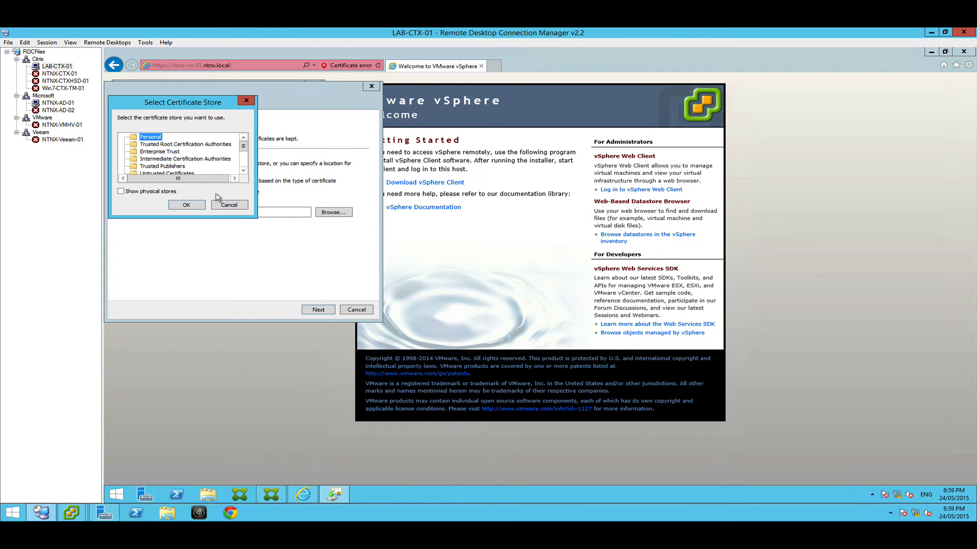
{"action": "left_click", "coordinate": [243, 172]}
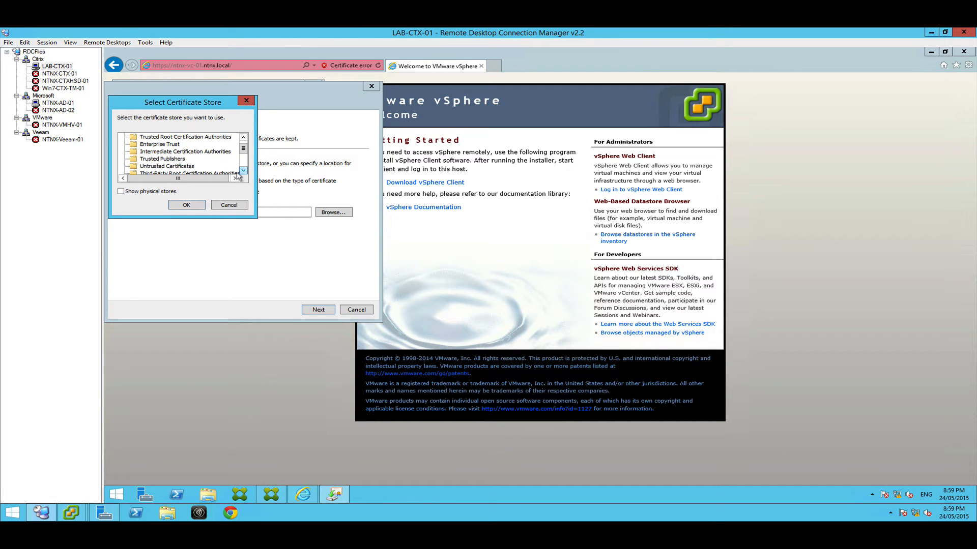
{"action": "left_click", "coordinate": [242, 171]}
{"action": "left_click", "coordinate": [242, 171]}
{"action": "left_click", "coordinate": [242, 171]}
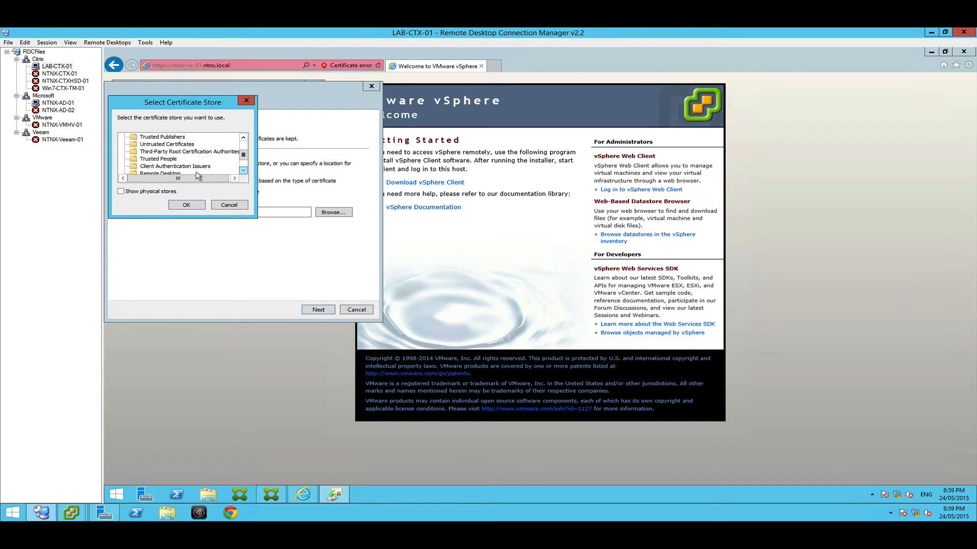
{"action": "left_click", "coordinate": [153, 159]}
{"action": "left_click", "coordinate": [175, 207]}
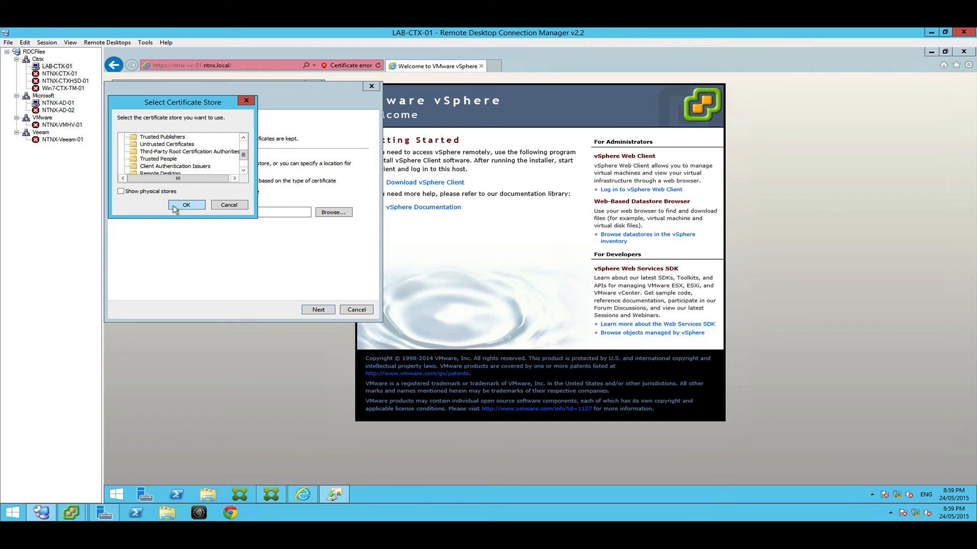
Finish the certificate import and close the certificate details
{"action": "left_click", "coordinate": [306, 310]}
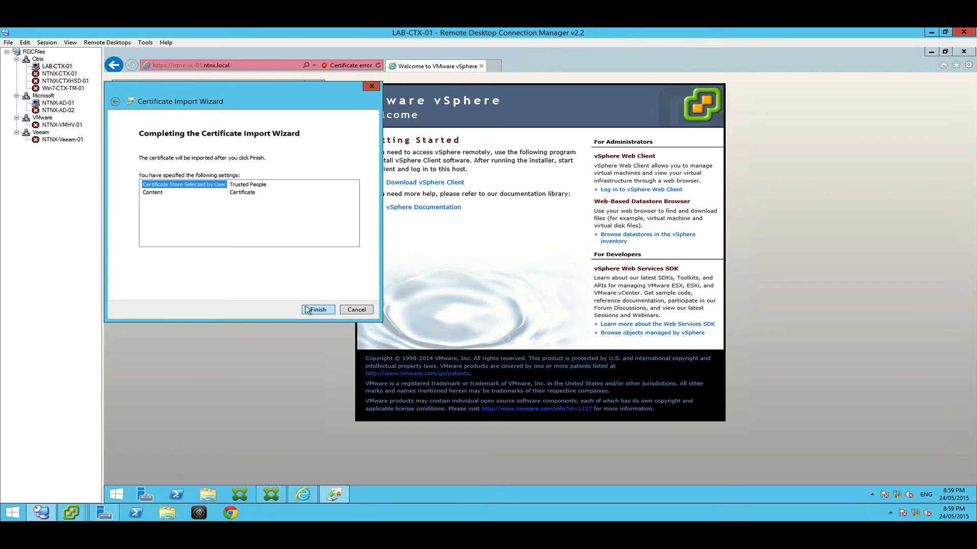
{"action": "left_click", "coordinate": [311, 311]}
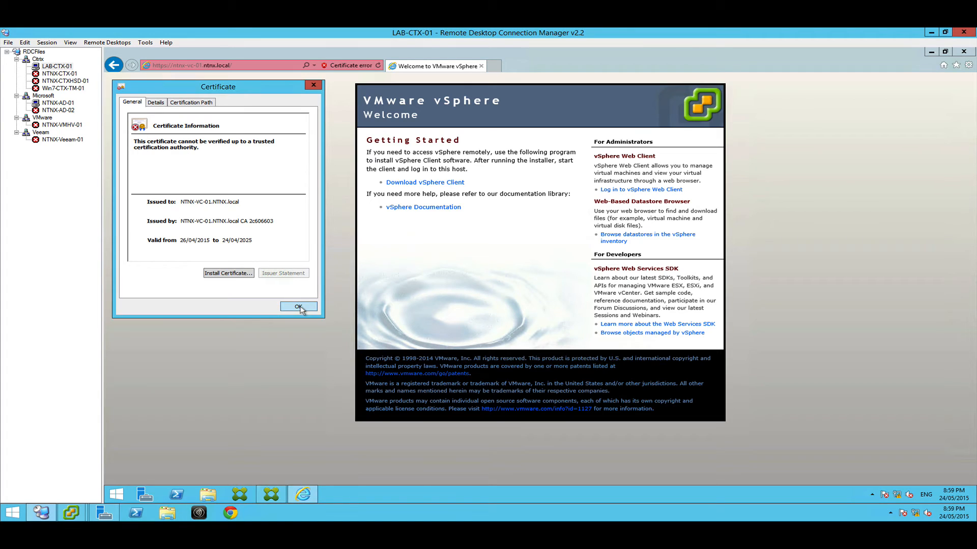
{"action": "left_click", "coordinate": [299, 307]}
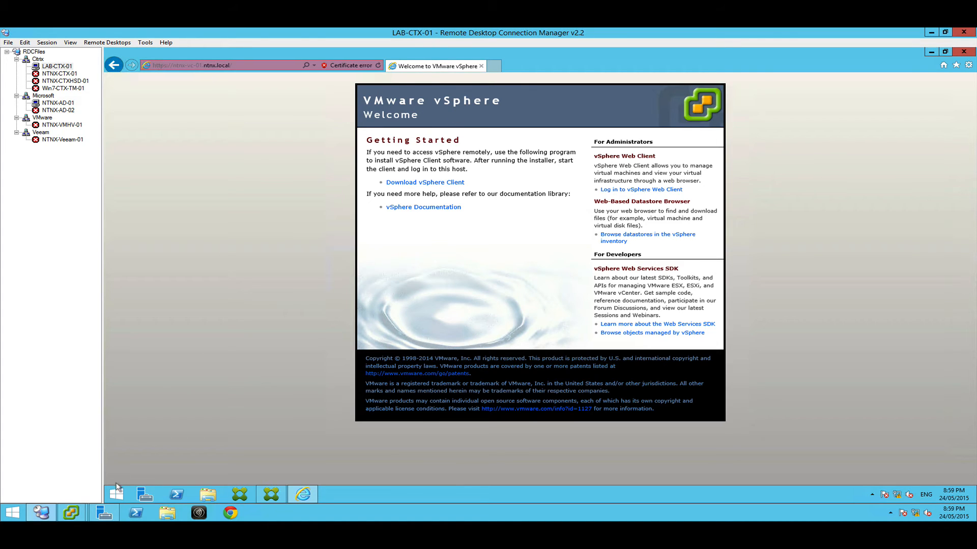
Switch to Citrix Studio and start the site setup for delivering applications and desktops to users
{"action": "left_click", "coordinate": [107, 501]}
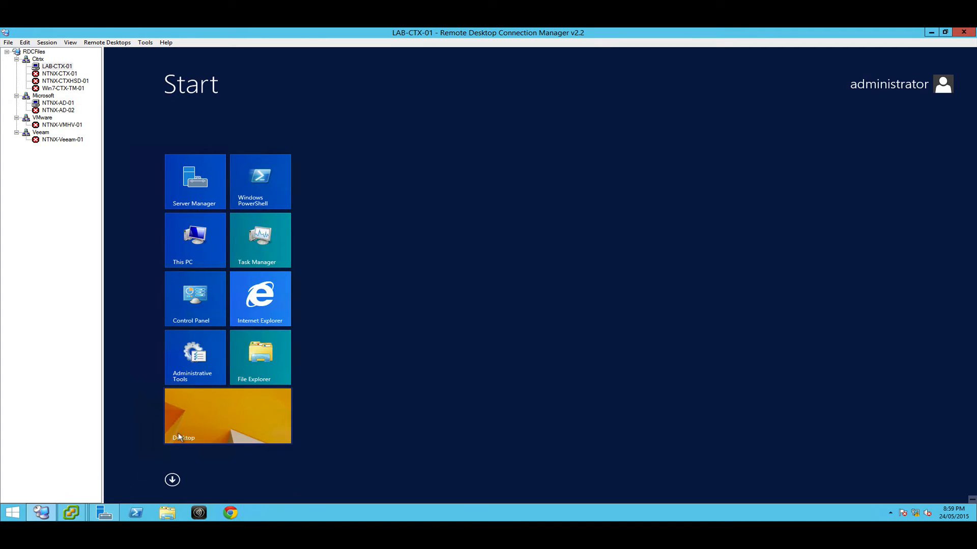
{"action": "left_click", "coordinate": [172, 480]}
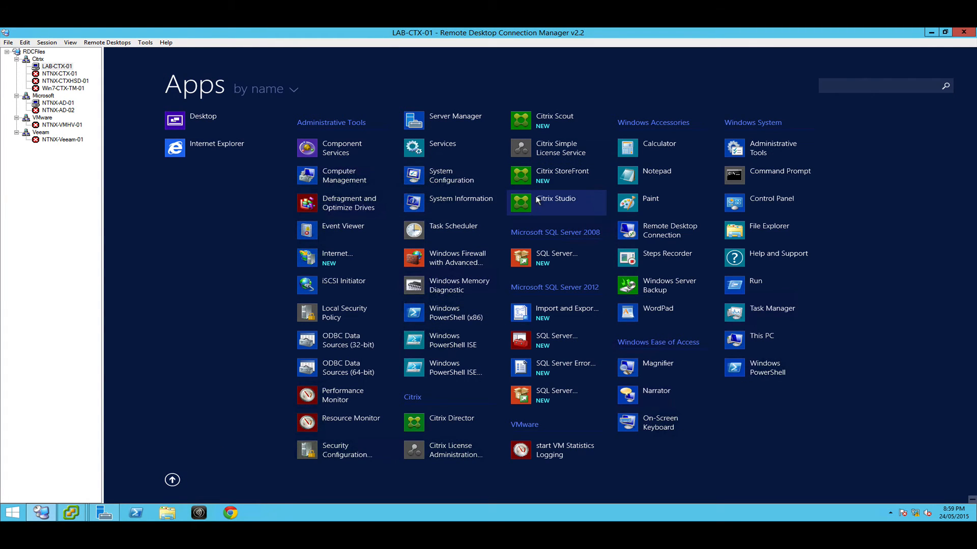
{"action": "left_click", "coordinate": [225, 301]}
{"action": "left_click", "coordinate": [263, 495]}
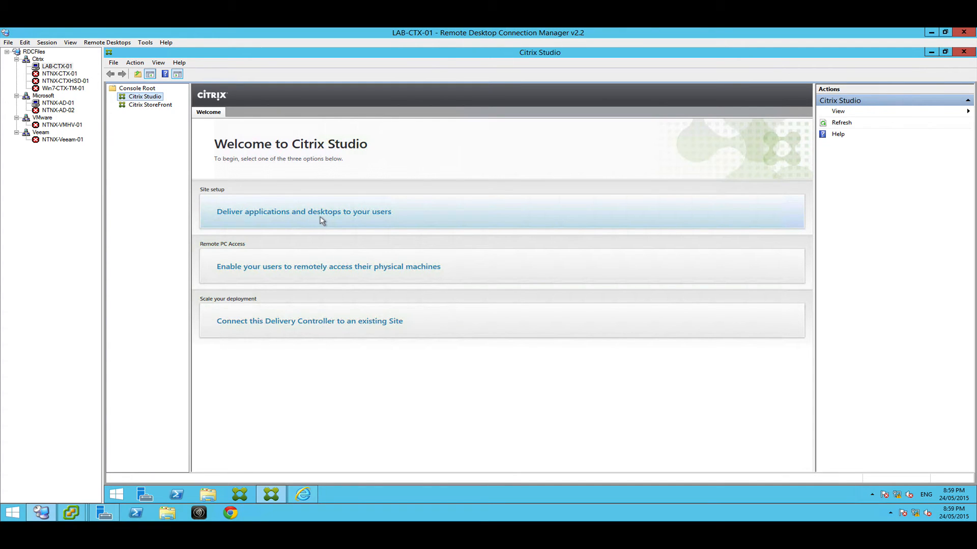
{"action": "left_click", "coordinate": [344, 213]}
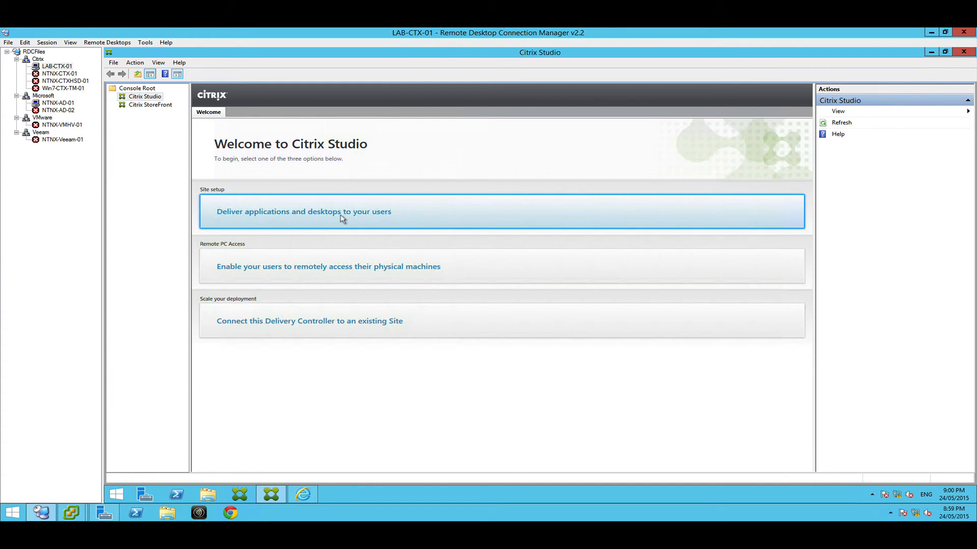
{"action": "left_click", "coordinate": [394, 215]}
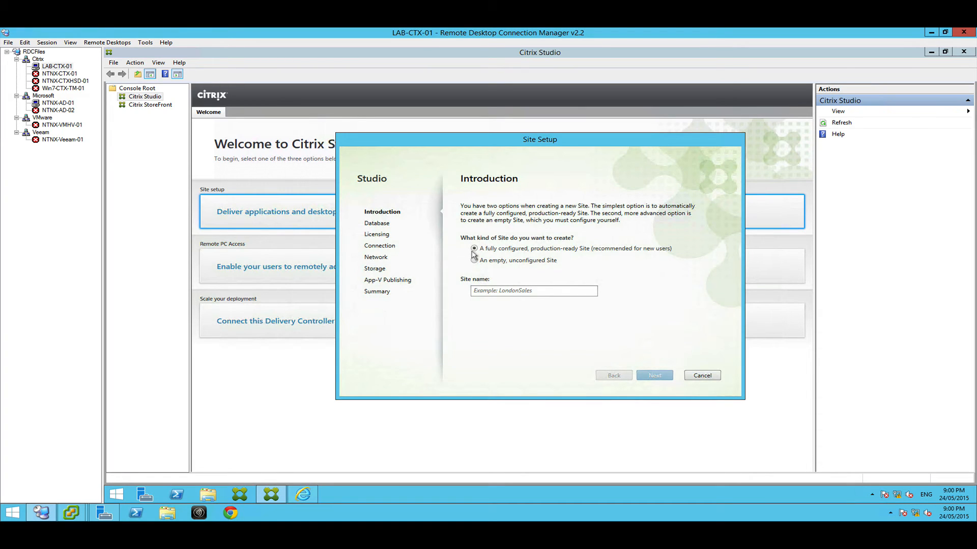
Name the fully configured, production-ready site Nerdpolytechnic and continue to the database settings
{"action": "left_click", "coordinate": [541, 292]}
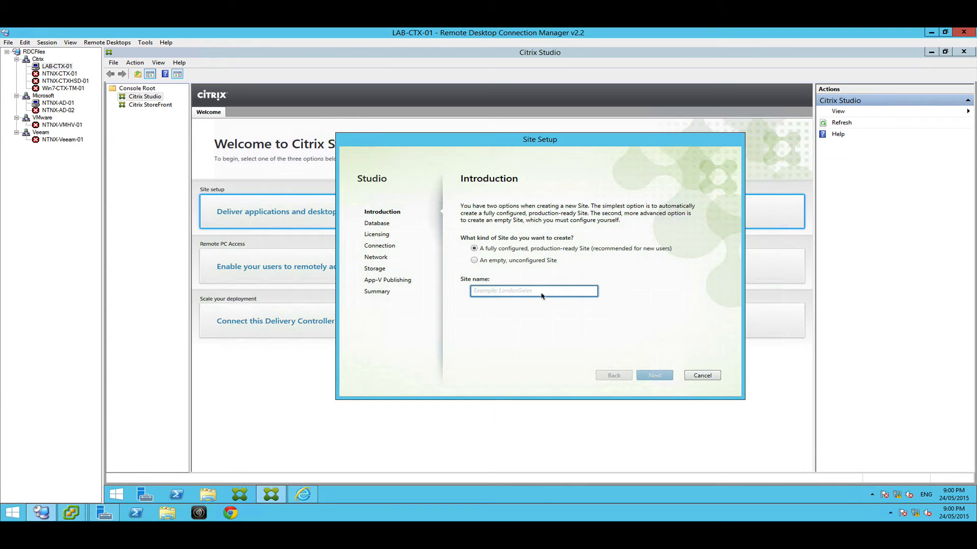
{"action": "type", "text": "Nerdpolytechnic"}
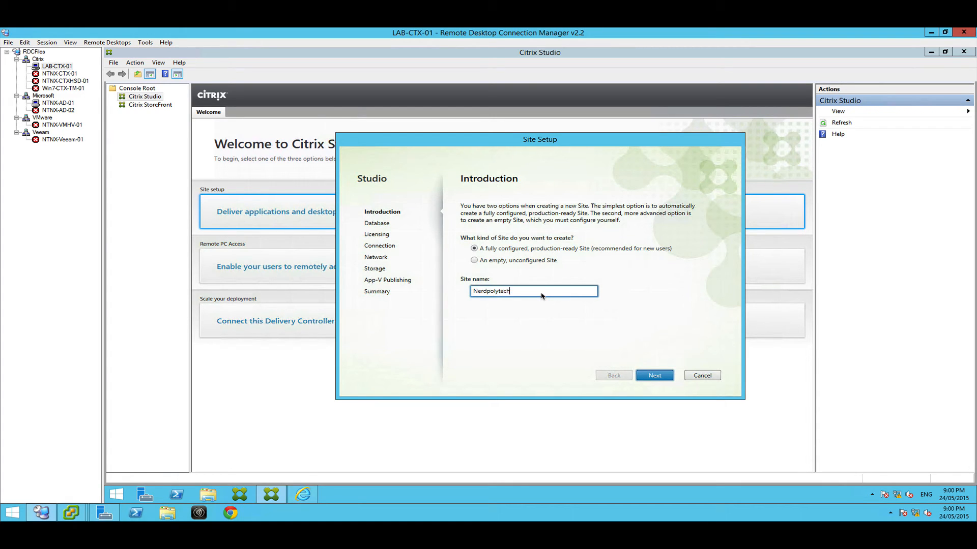
{"action": "left_click", "coordinate": [642, 377]}
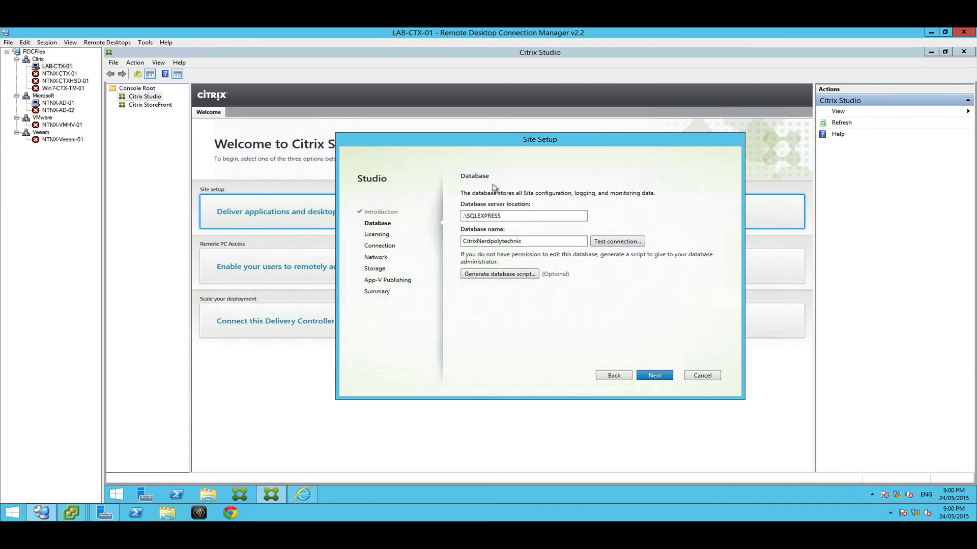
Test the site database connection, let the database be created automatically, and continue to licensing
{"action": "left_click", "coordinate": [612, 242]}
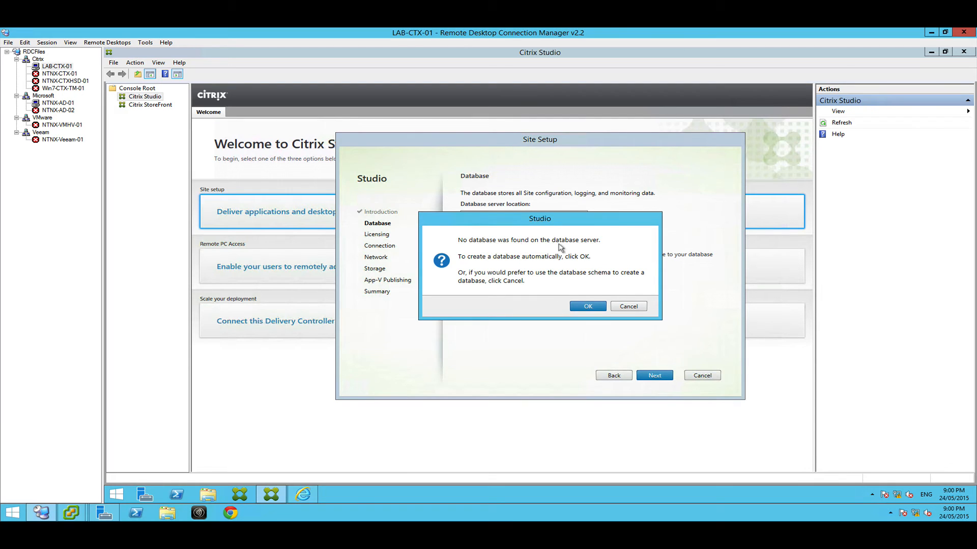
{"action": "left_click", "coordinate": [588, 307]}
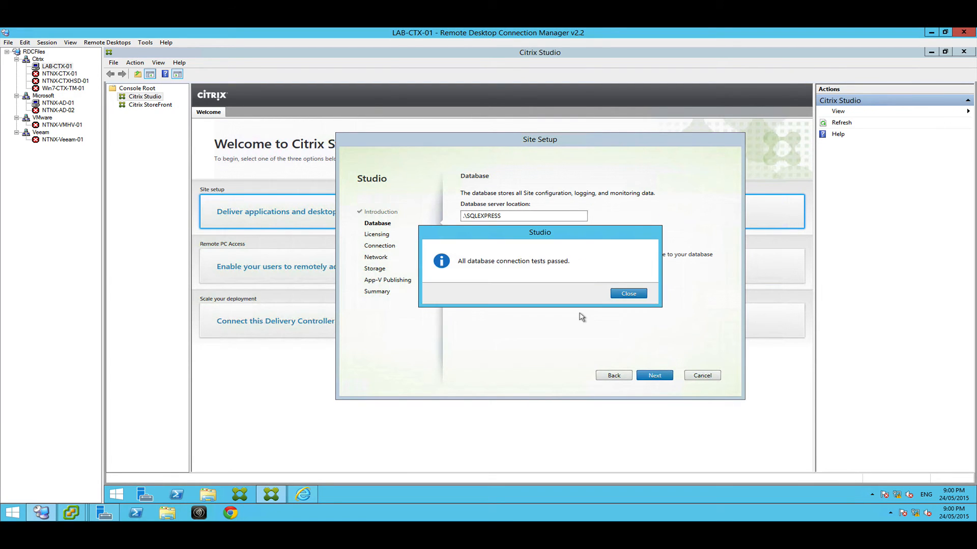
{"action": "left_click", "coordinate": [617, 294]}
{"action": "left_click", "coordinate": [643, 377]}
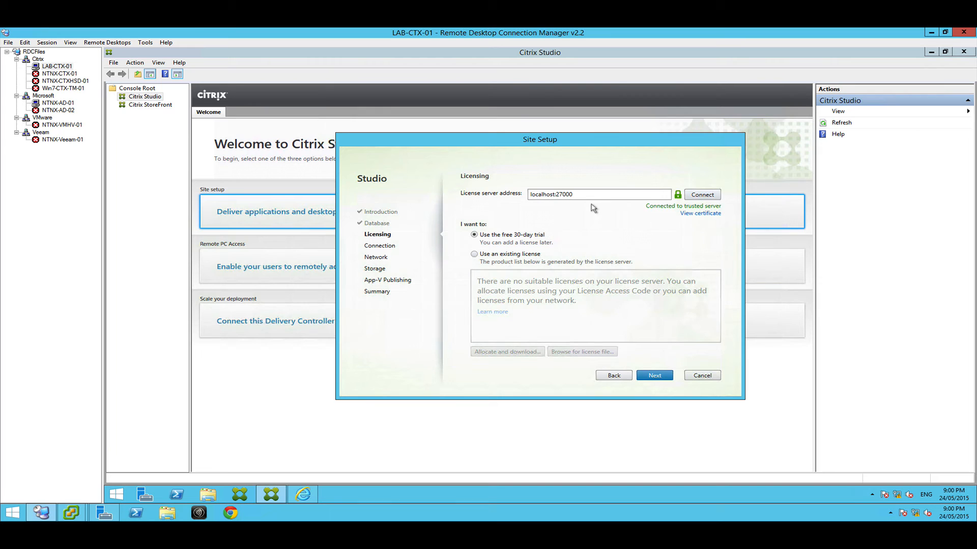
Use the free 30-day trial license and choose VMware vSphere as the connection type
{"action": "left_click", "coordinate": [532, 235]}
{"action": "left_click", "coordinate": [654, 375]}
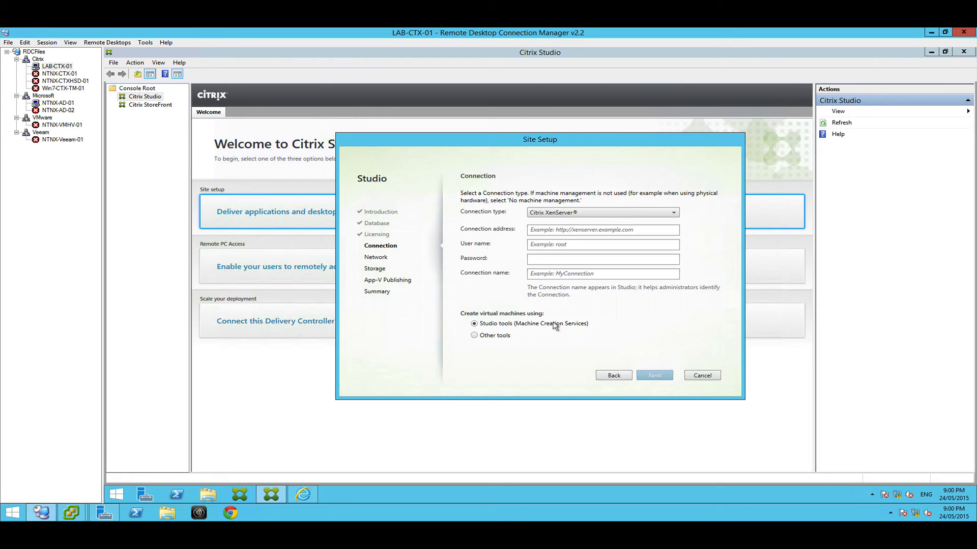
{"action": "left_click", "coordinate": [556, 215]}
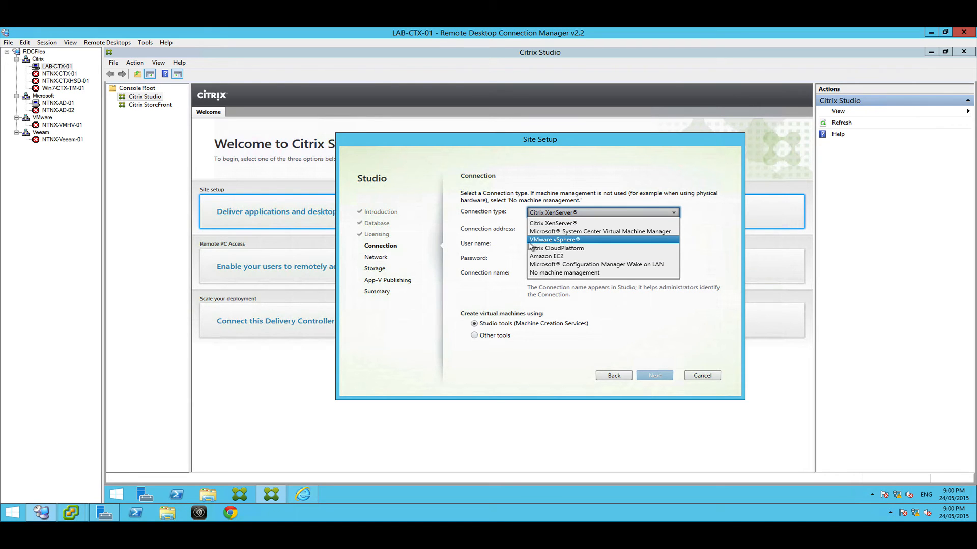
{"action": "left_click", "coordinate": [549, 241]}
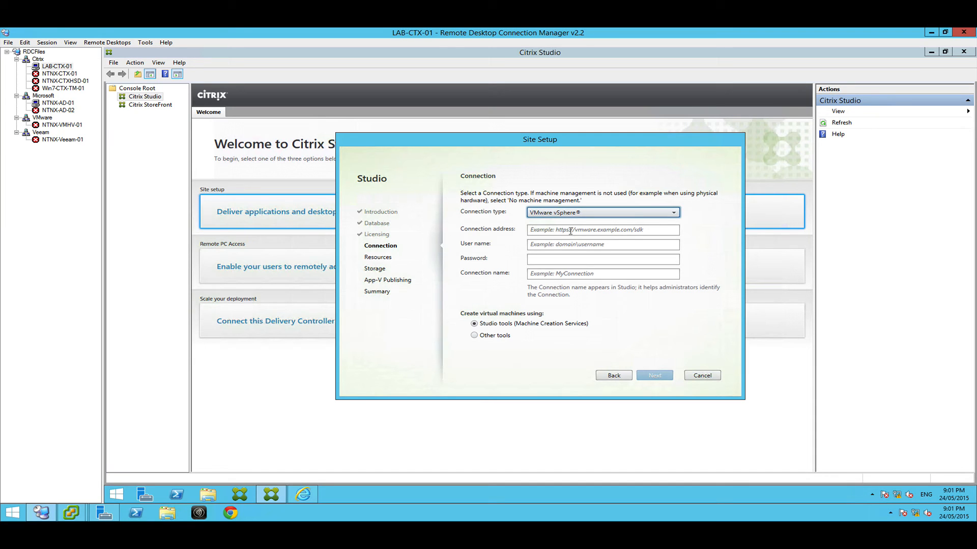
Switch to Internet Explorer and copy the vCenter site's URL for use as the connection address
{"action": "left_click", "coordinate": [600, 230]}
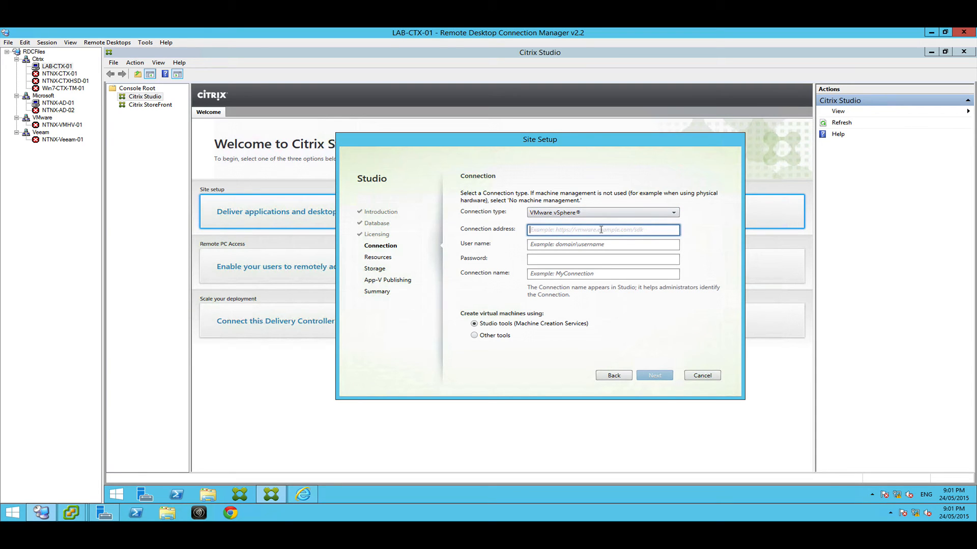
{"action": "type", "text": "https://"}
{"action": "left_click", "coordinate": [303, 496]}
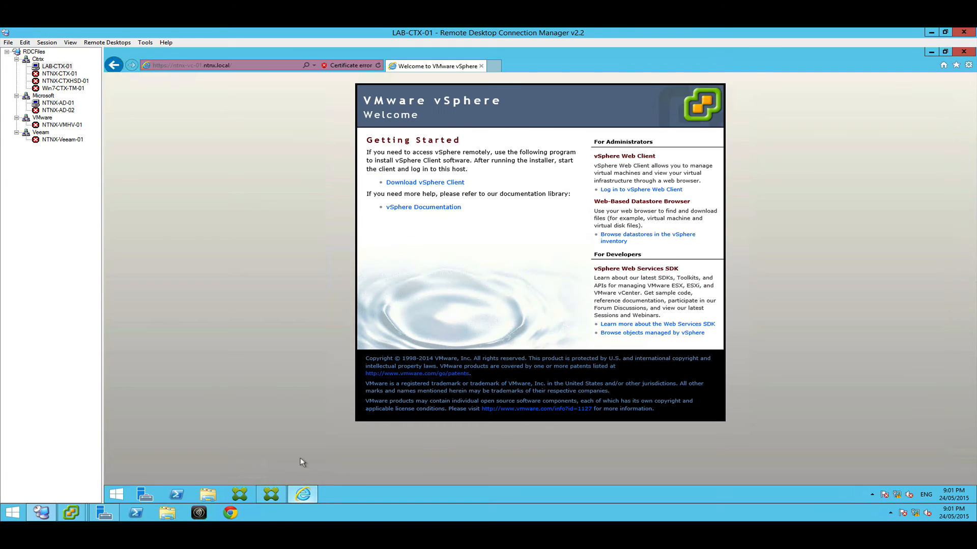
{"action": "left_click", "coordinate": [202, 63]}
{"action": "right_click", "coordinate": [202, 64]}
{"action": "left_click", "coordinate": [218, 99]}
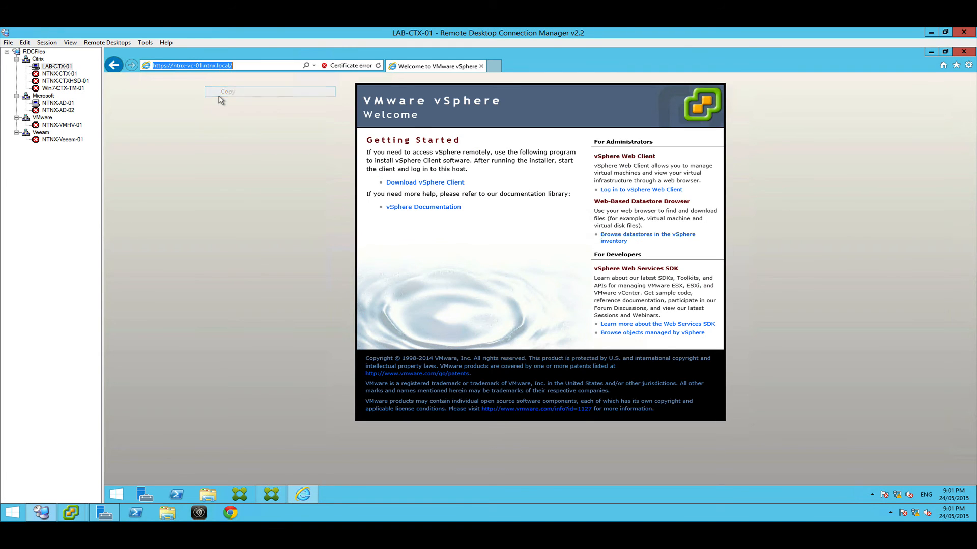
{"action": "left_click", "coordinate": [272, 494]}
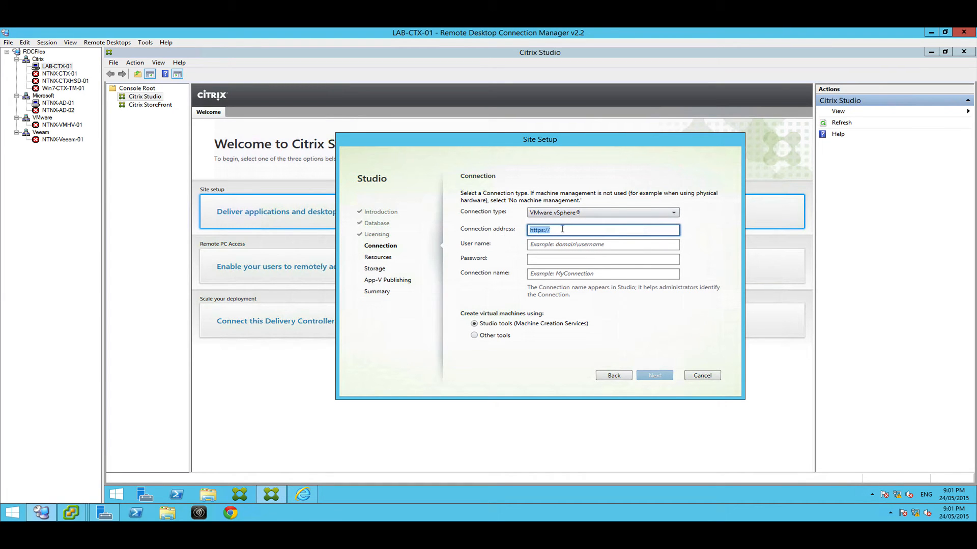
{"action": "right_click", "coordinate": [563, 230]}
{"action": "left_click", "coordinate": [588, 256]}
{"action": "left_click_drag", "start_coordinate": [547, 230], "coordinate": [493, 233]}
{"action": "key", "text": "BackSpace"}
{"action": "key", "text": "Delete"}
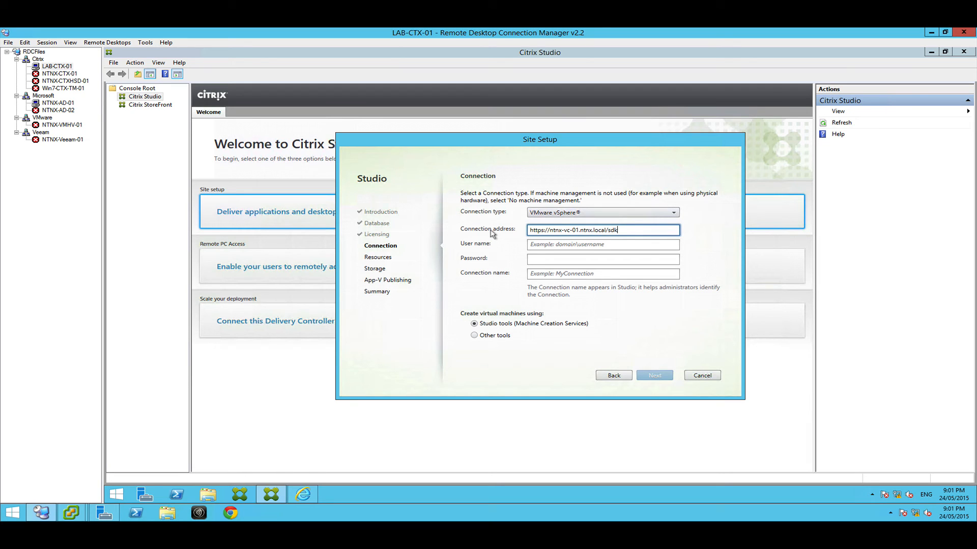
Enter root as the connection's user name and fill in the account password
{"action": "left_click", "coordinate": [556, 245]}
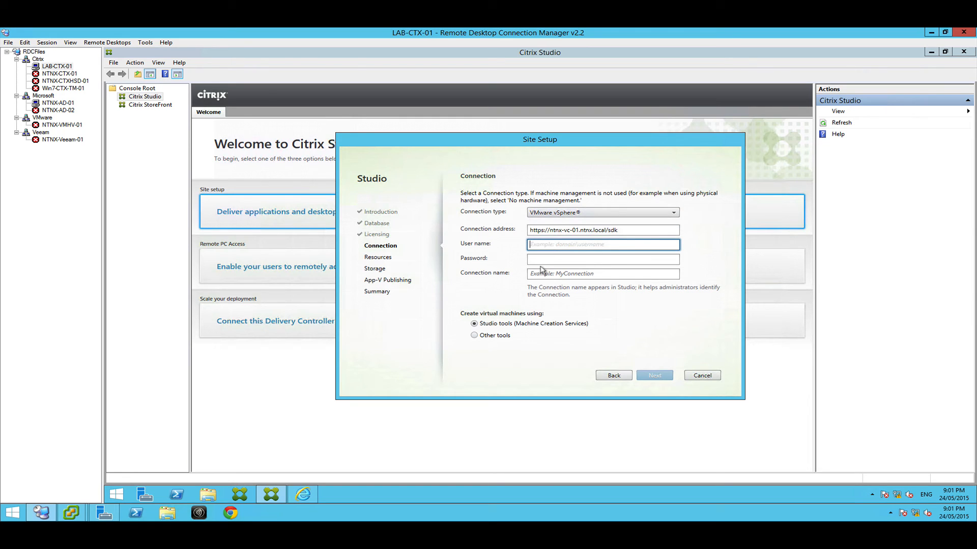
{"action": "type", "text": "root"}
{"action": "key", "text": "Tab"}
{"action": "type", "text": "••••••"}
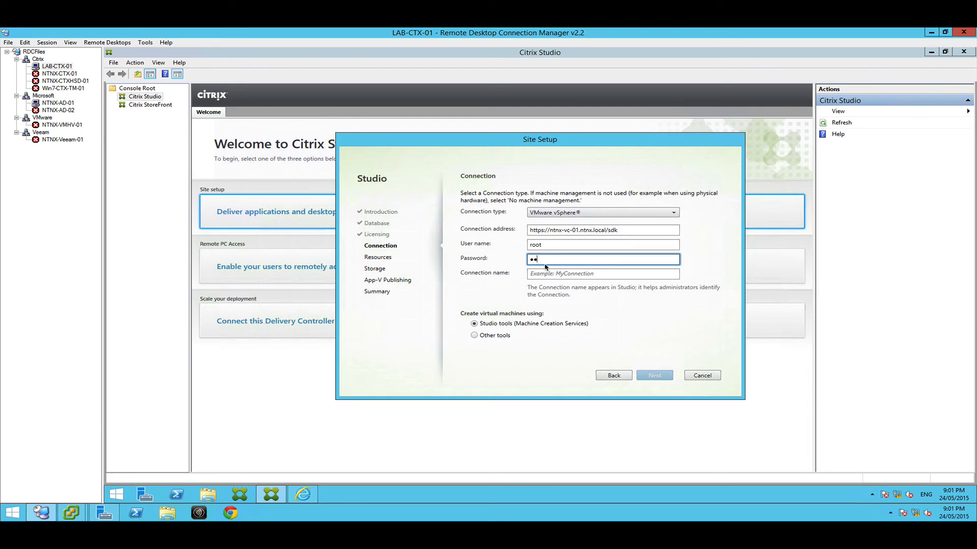
Name the connection vcentre and continue to the resources settings, keeping Studio tools for creating virtual machines
{"action": "left_click", "coordinate": [546, 274]}
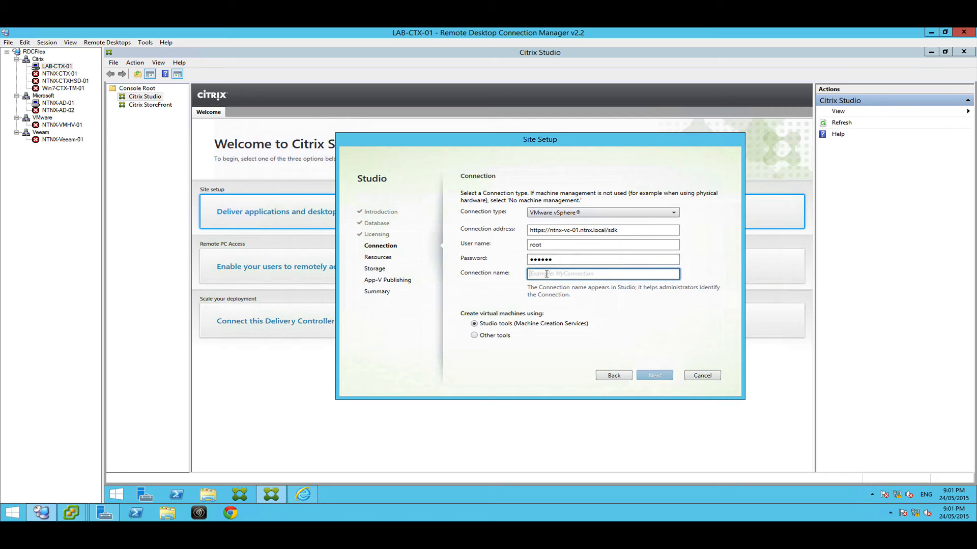
{"action": "type", "text": "vc"}
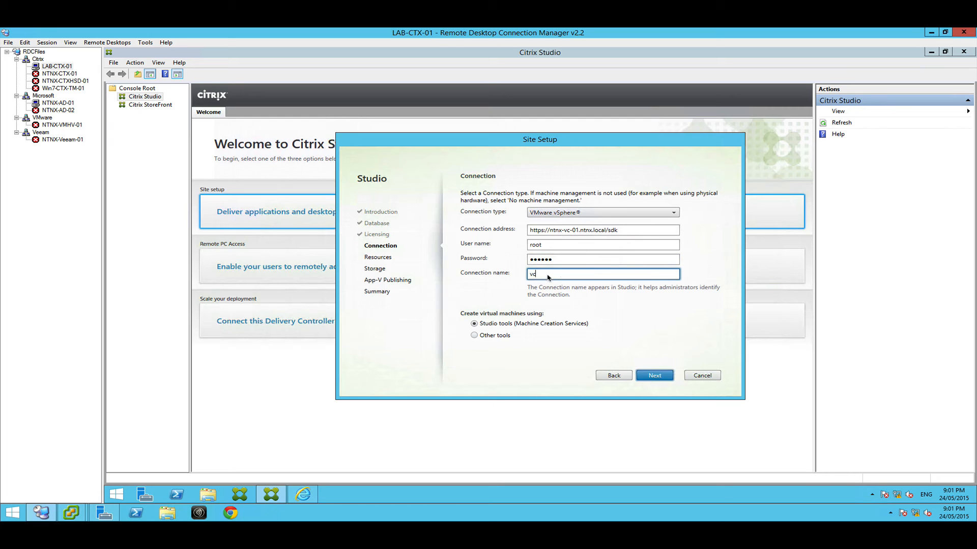
{"action": "type", "text": "entre"}
{"action": "left_click", "coordinate": [651, 378]}
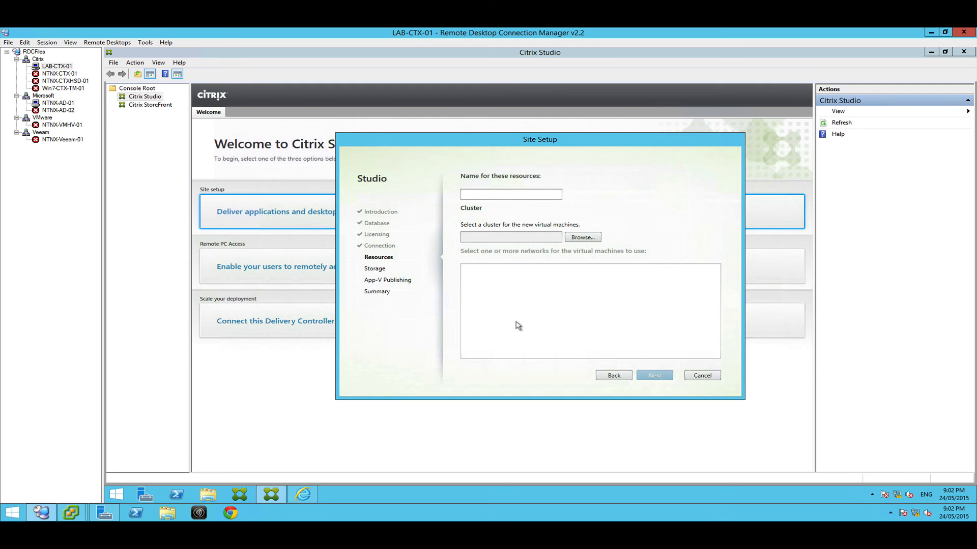
Name the resources NerdVDI and select the NTNX cluster under Nutanix for the new virtual machines
{"action": "left_click", "coordinate": [509, 193]}
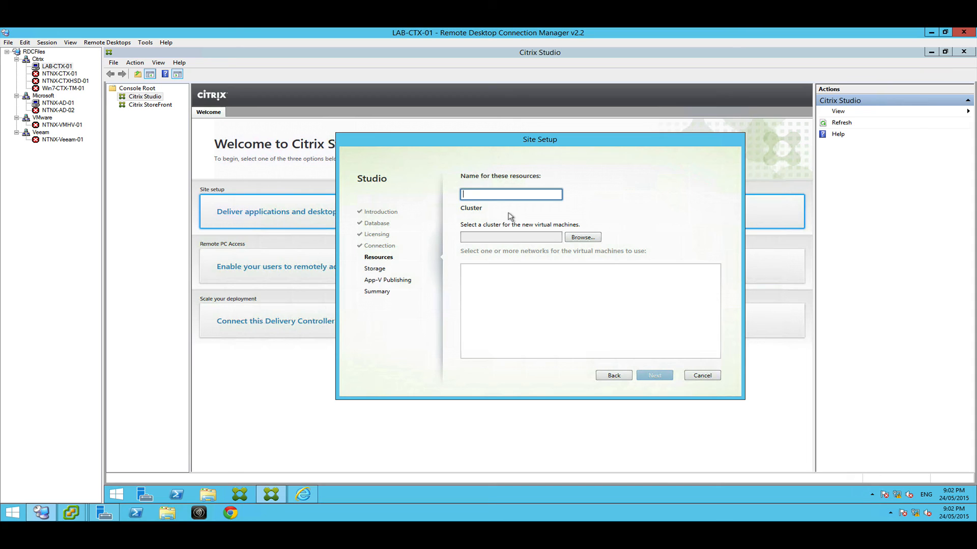
{"action": "type", "text": "NerdVDI"}
{"action": "left_click", "coordinate": [571, 239]}
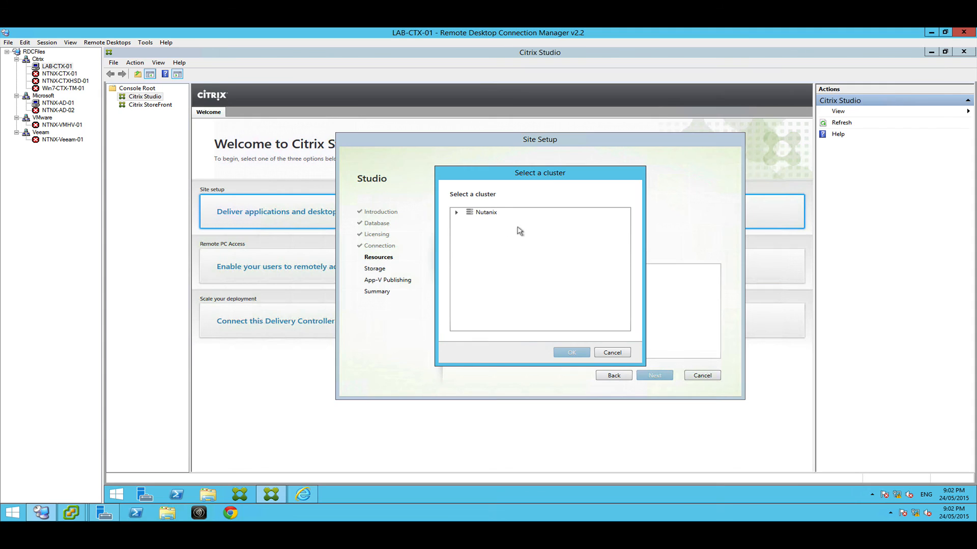
{"action": "left_click", "coordinate": [456, 212]}
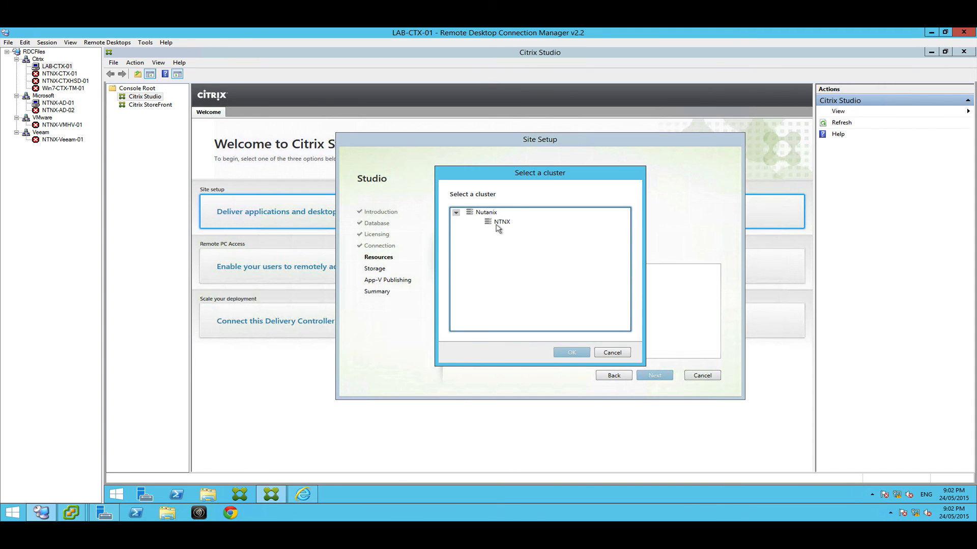
{"action": "left_click", "coordinate": [496, 223]}
{"action": "left_click", "coordinate": [571, 353]}
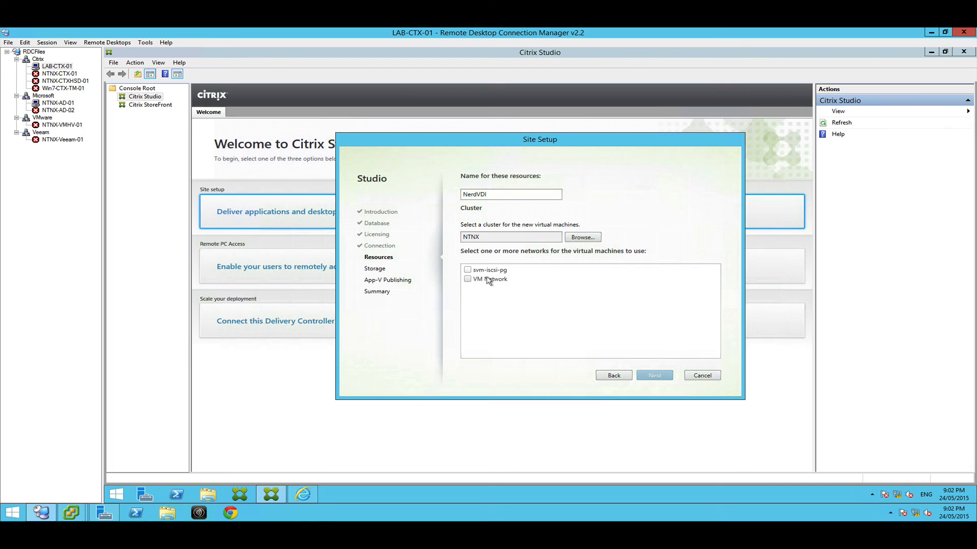
Assign VM Network to the virtual machines and NTNX-VMware-Datastore-01 as shared storage, also used for Personal vDisks
{"action": "left_click", "coordinate": [476, 281]}
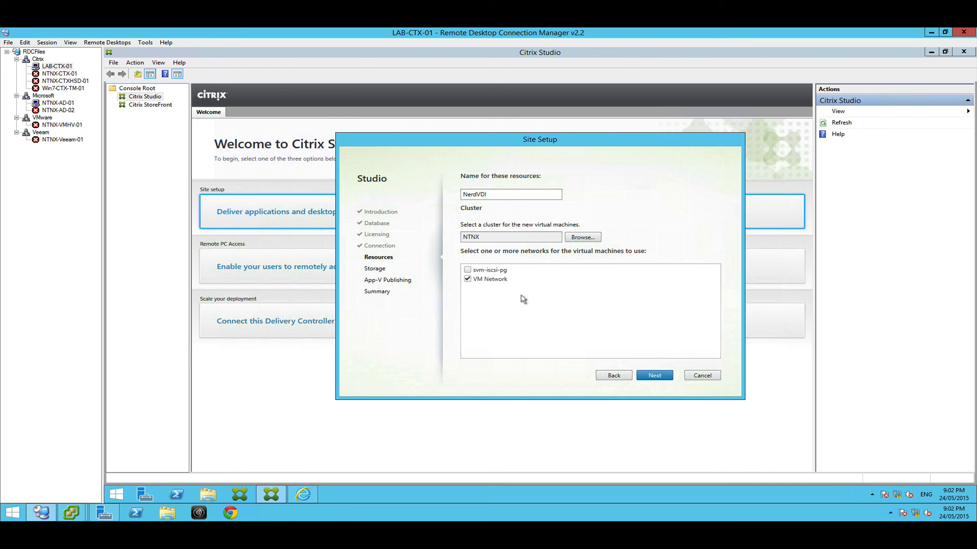
{"action": "left_click", "coordinate": [653, 375]}
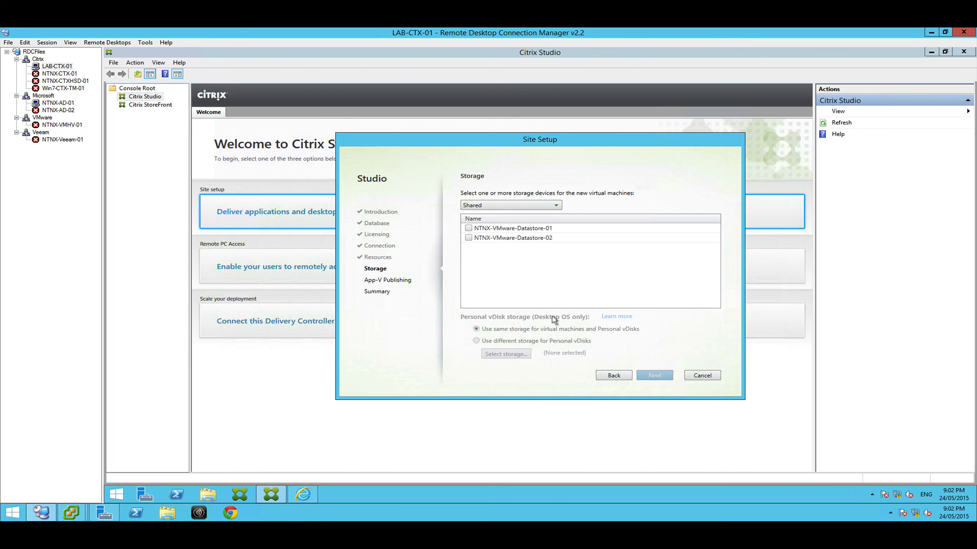
{"action": "left_click", "coordinate": [468, 228]}
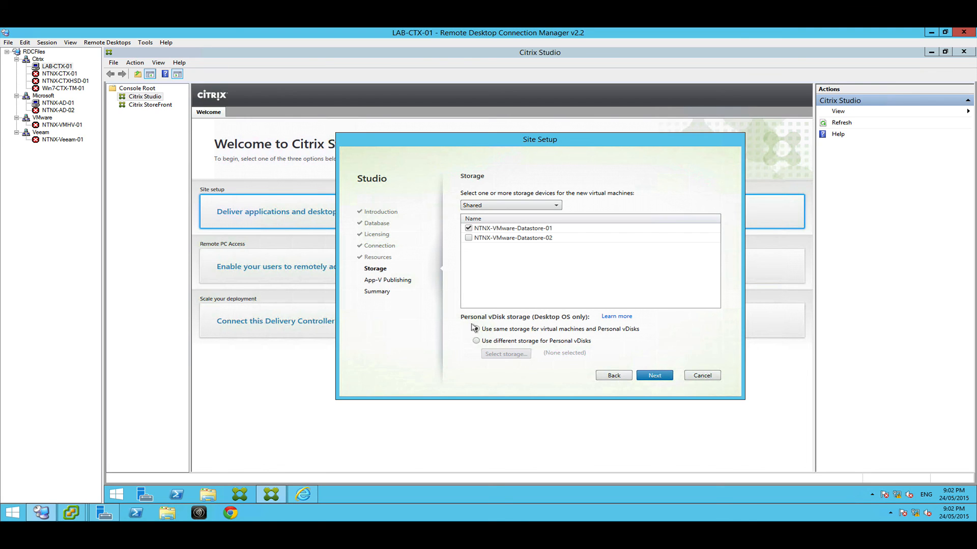
{"action": "left_click", "coordinate": [663, 382]}
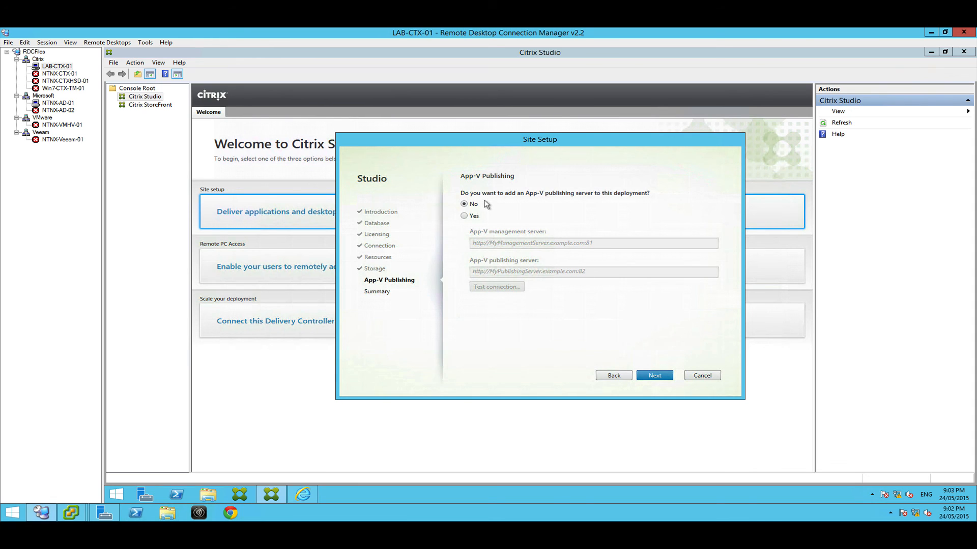
Leave out an App-V publishing server and finish the site setup from the summary
{"action": "left_click", "coordinate": [657, 379]}
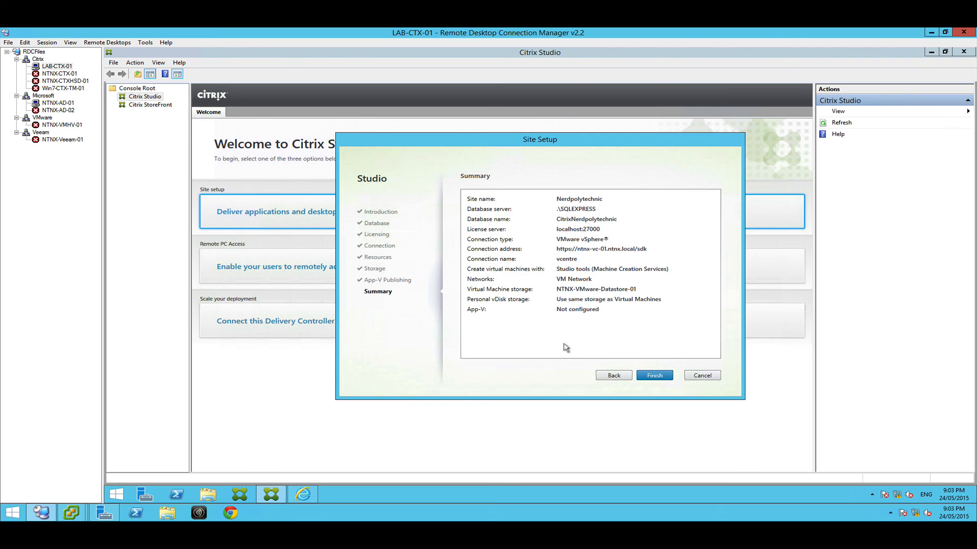
{"action": "left_click", "coordinate": [651, 378]}
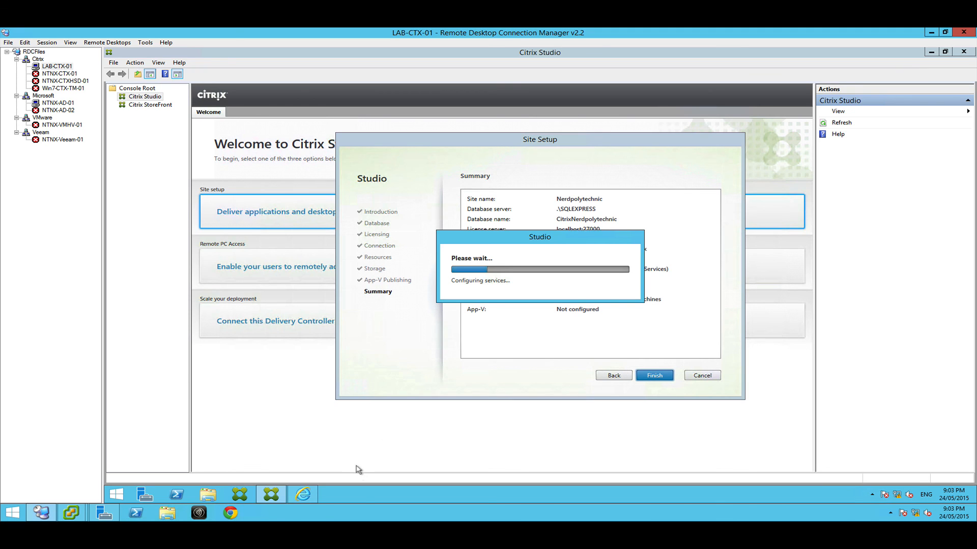
{"action": "right_click", "coordinate": [365, 500]}
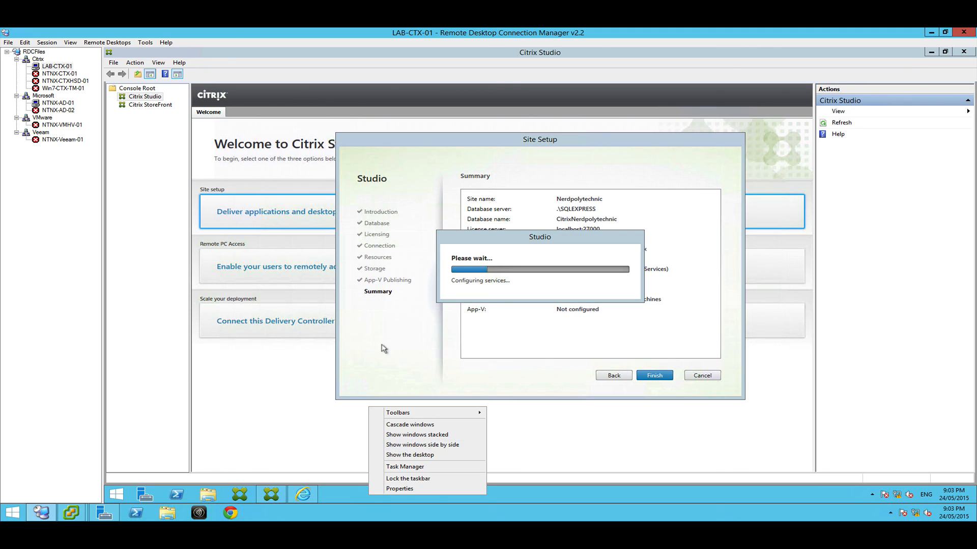
{"action": "left_click", "coordinate": [485, 250]}
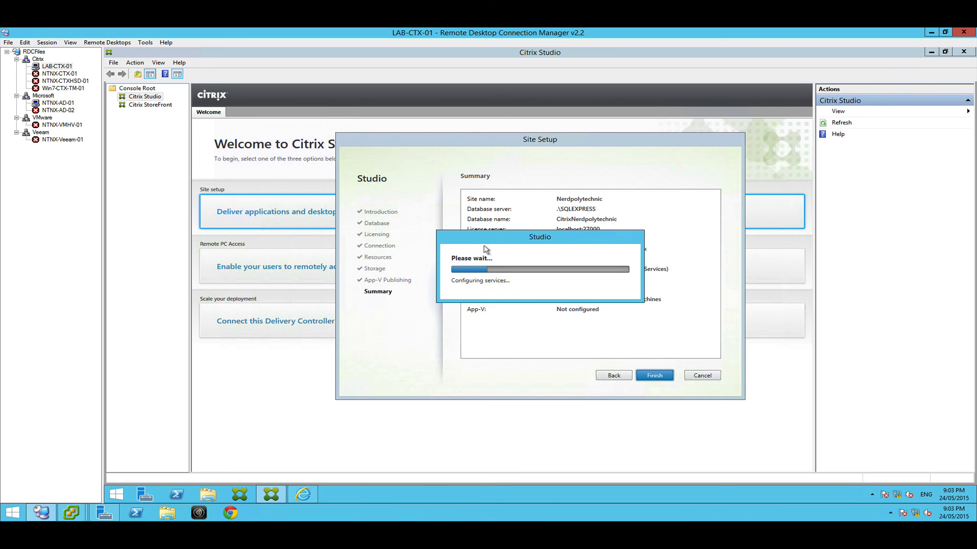